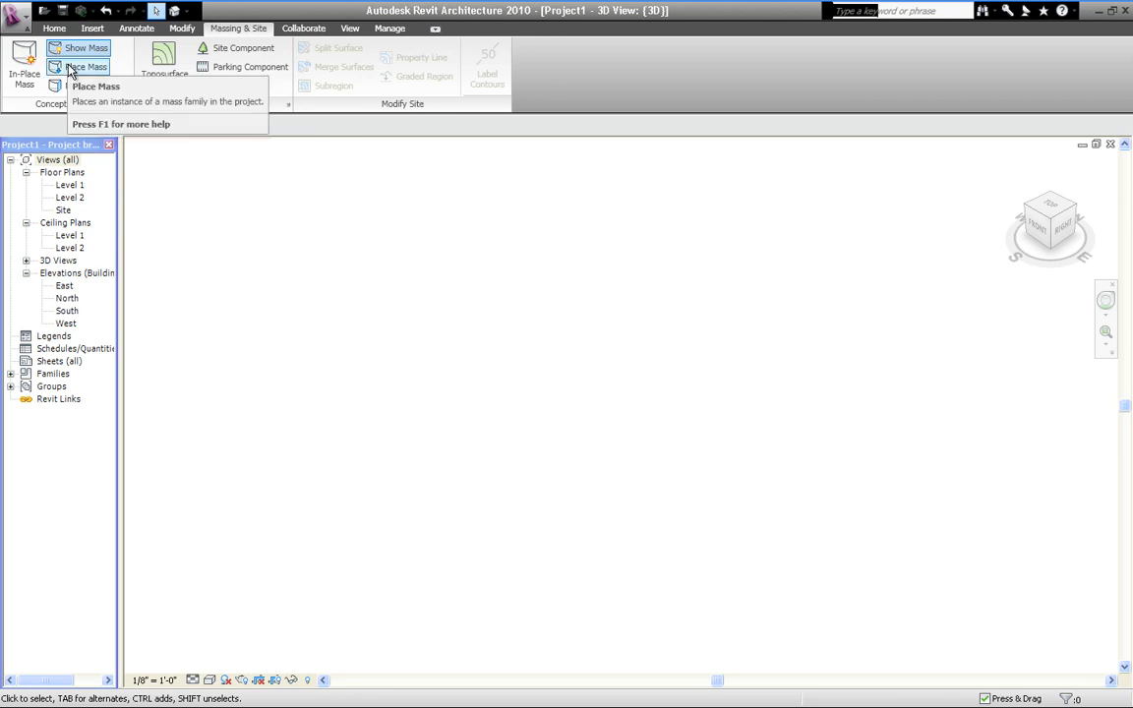
click(69, 67)
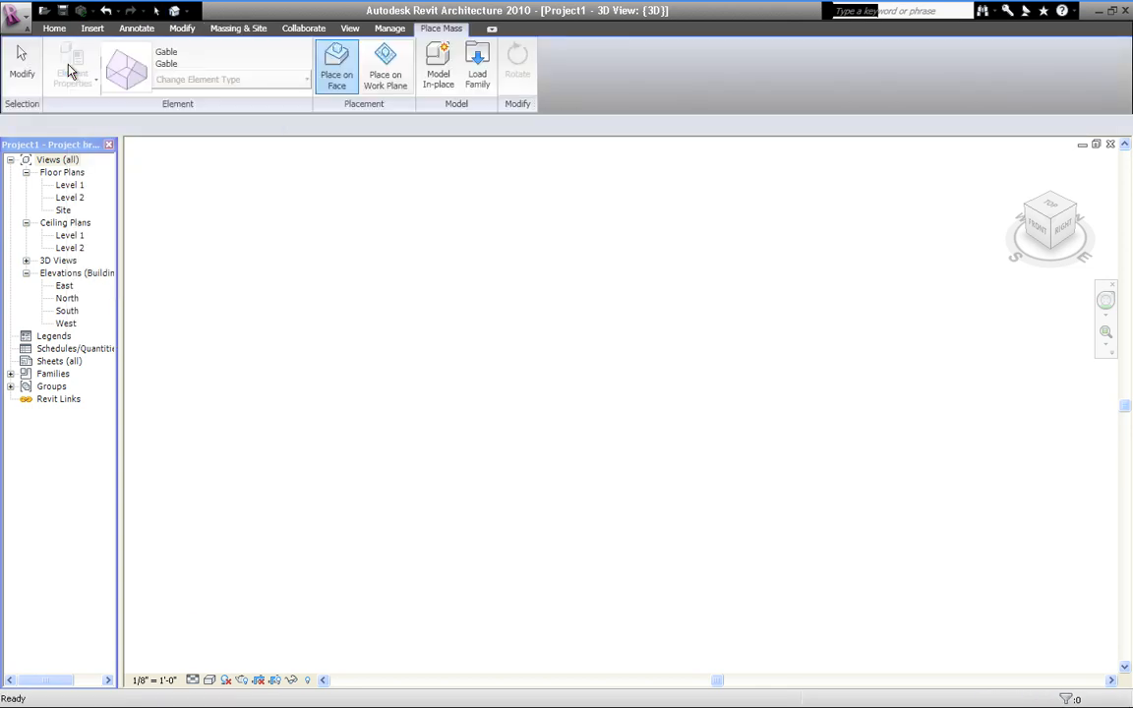
click(165, 56)
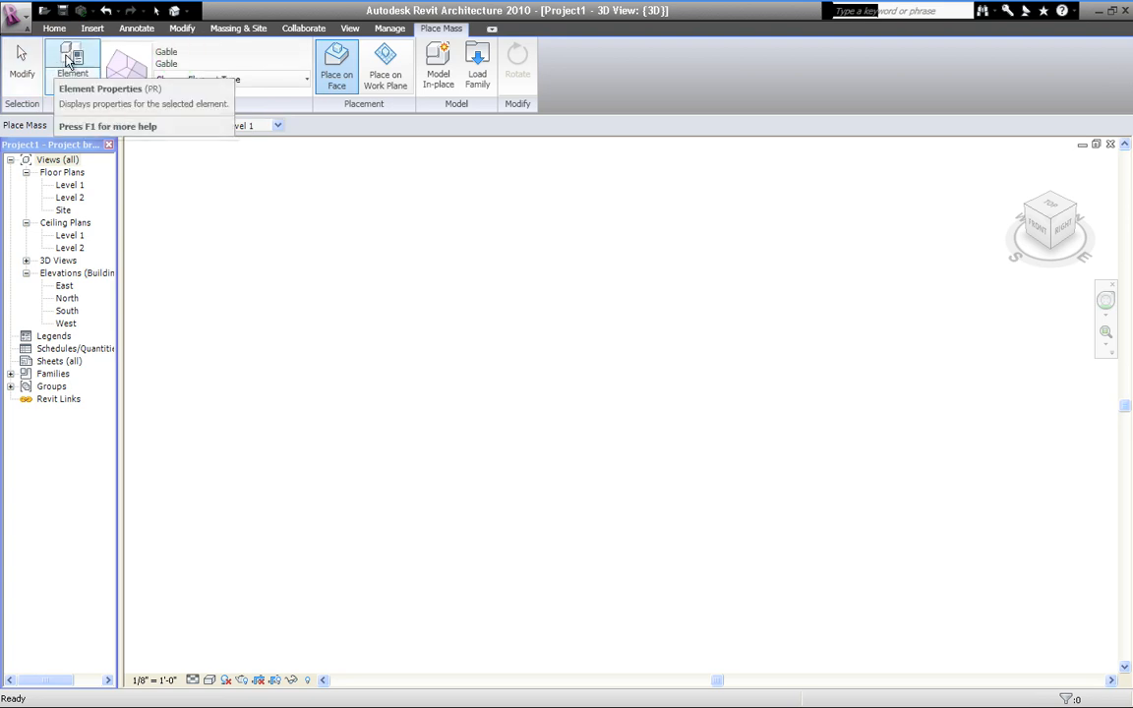
click(17, 73)
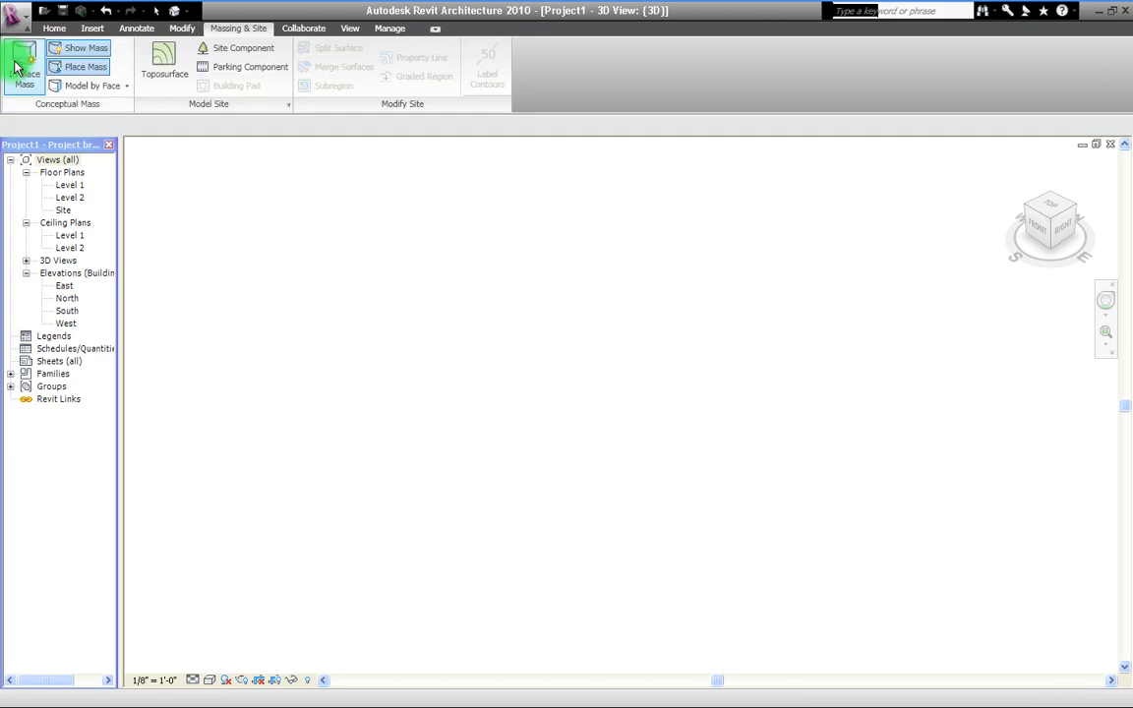
- Place one Gable mass on the Level 1 work plane in the 3D view and end mass placement
click(86, 67)
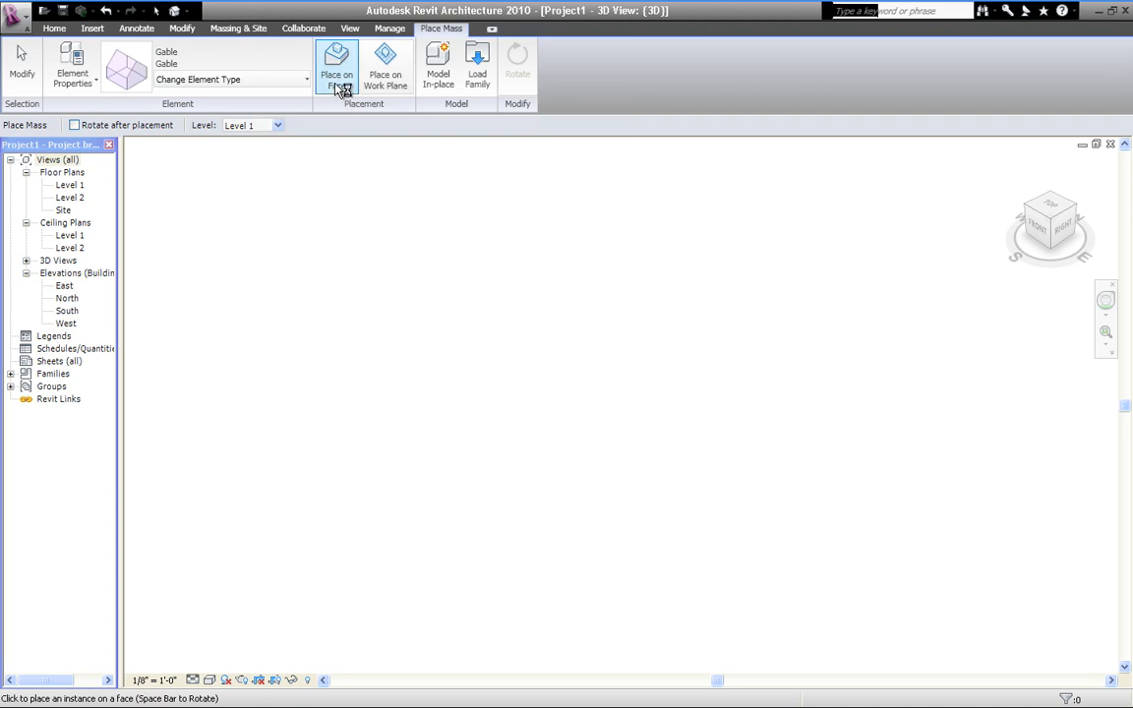
click(384, 80)
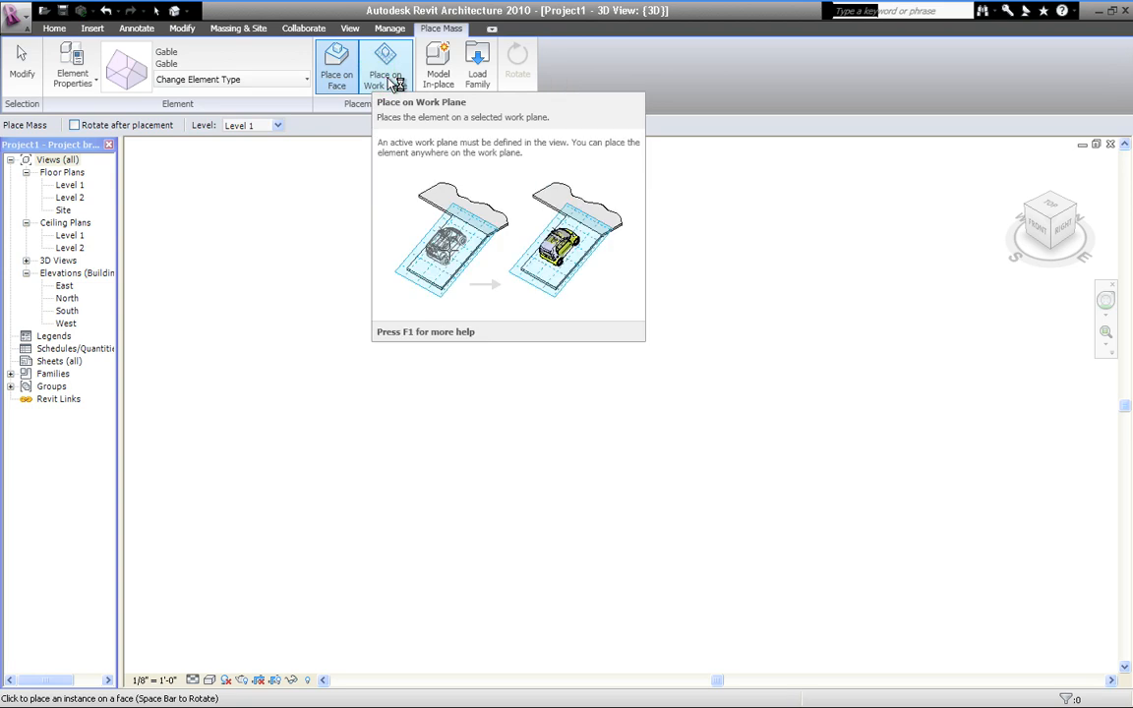
click(389, 72)
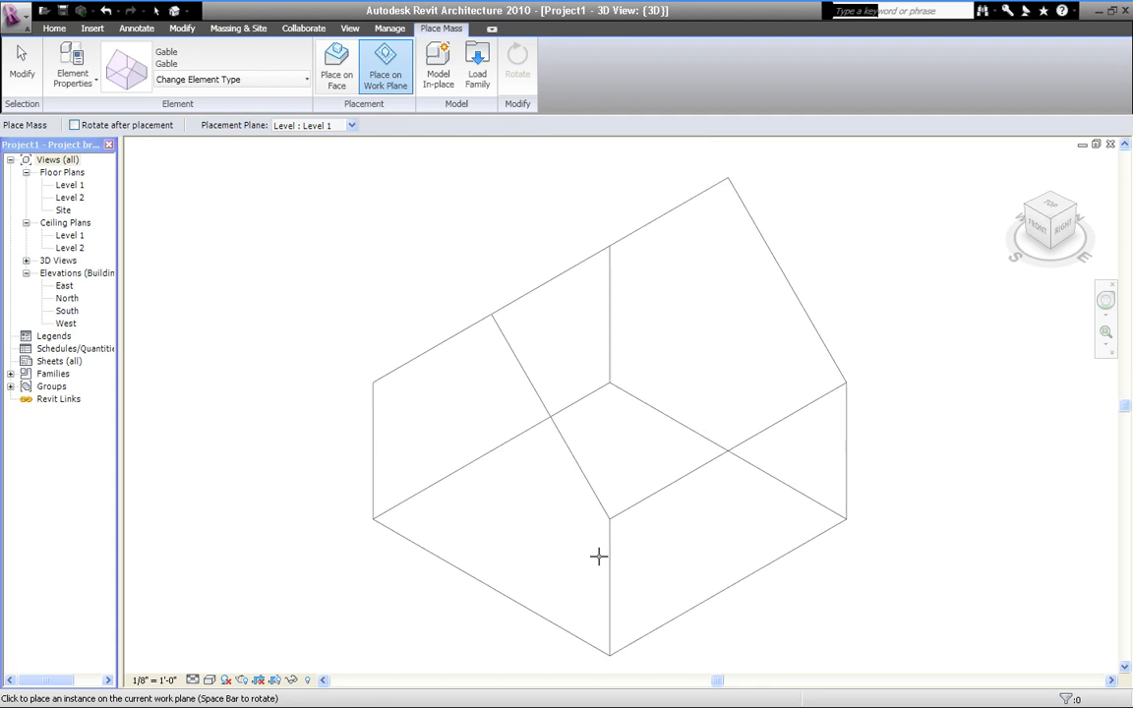
click(602, 482)
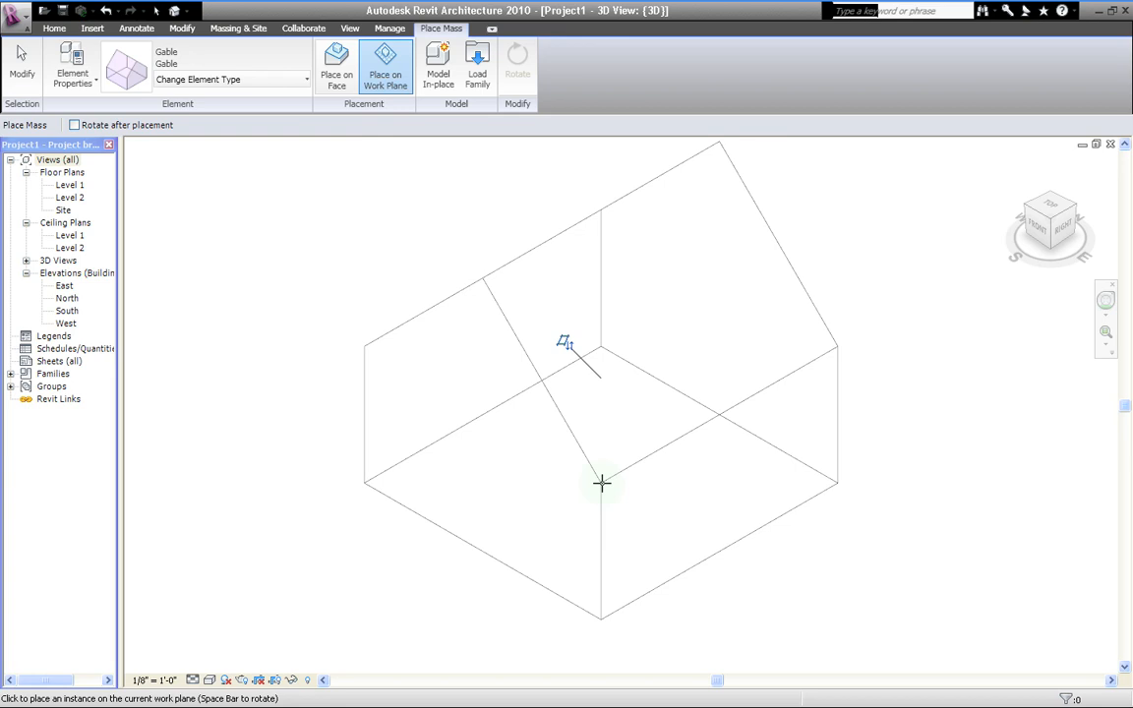
click(21, 61)
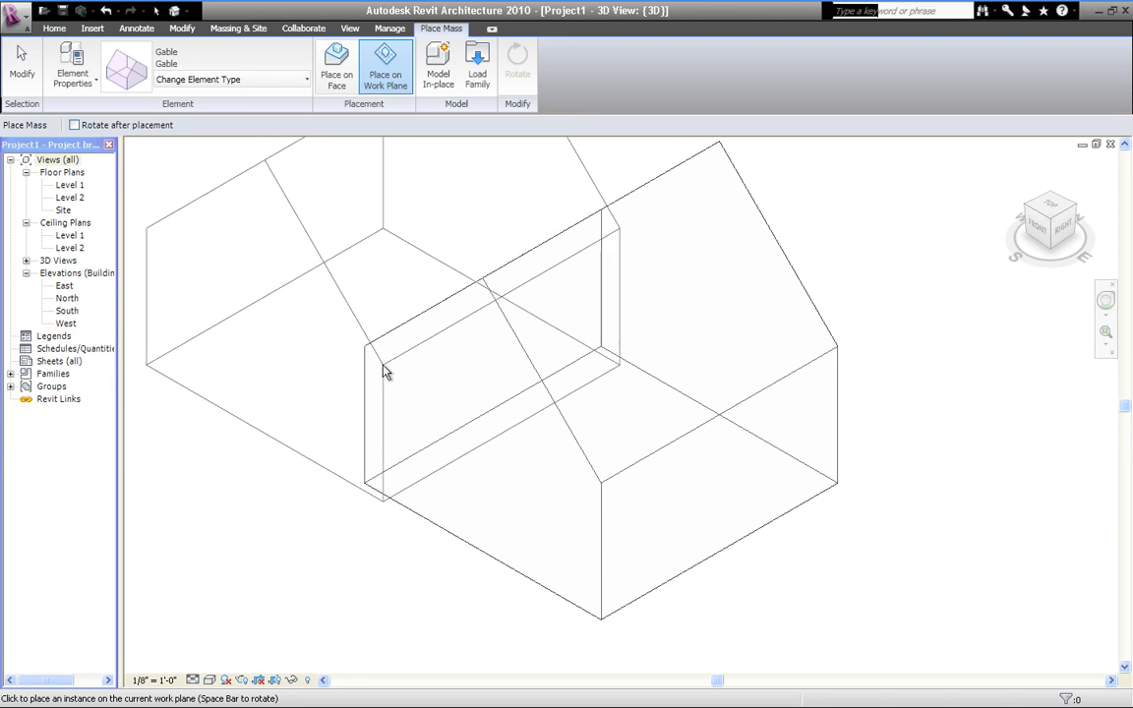
key(Escape)
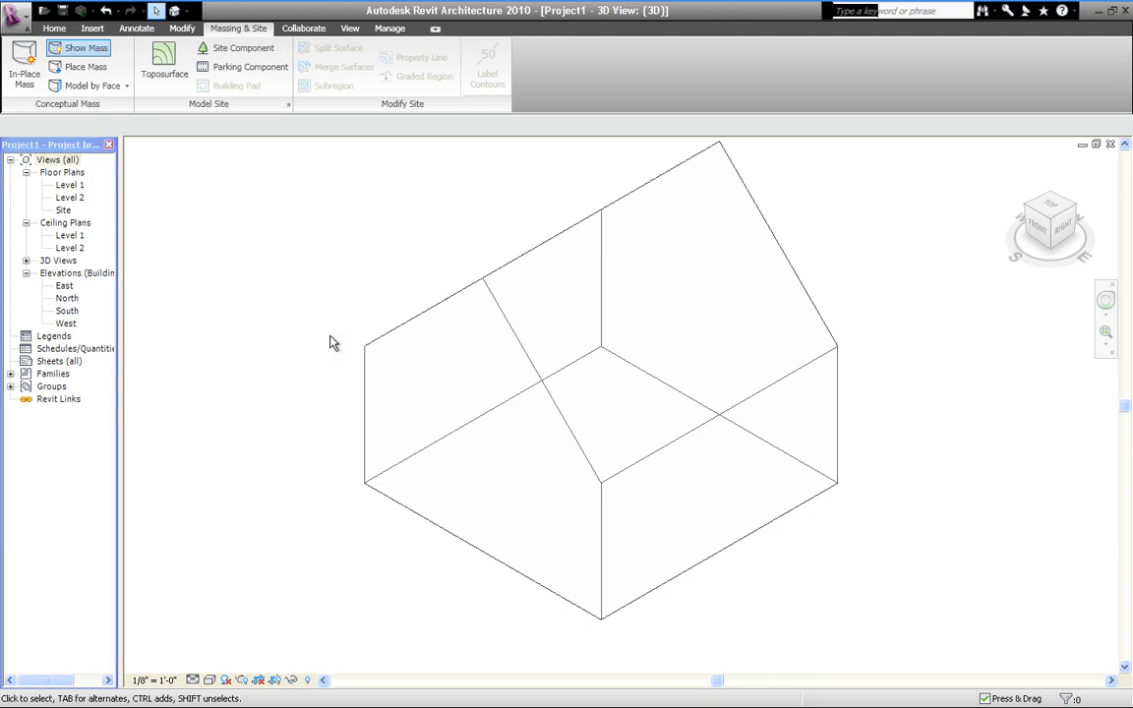
- Start a Roof by Face on the gable mass, using the Basic Roof type Generic - 9"
click(516, 326)
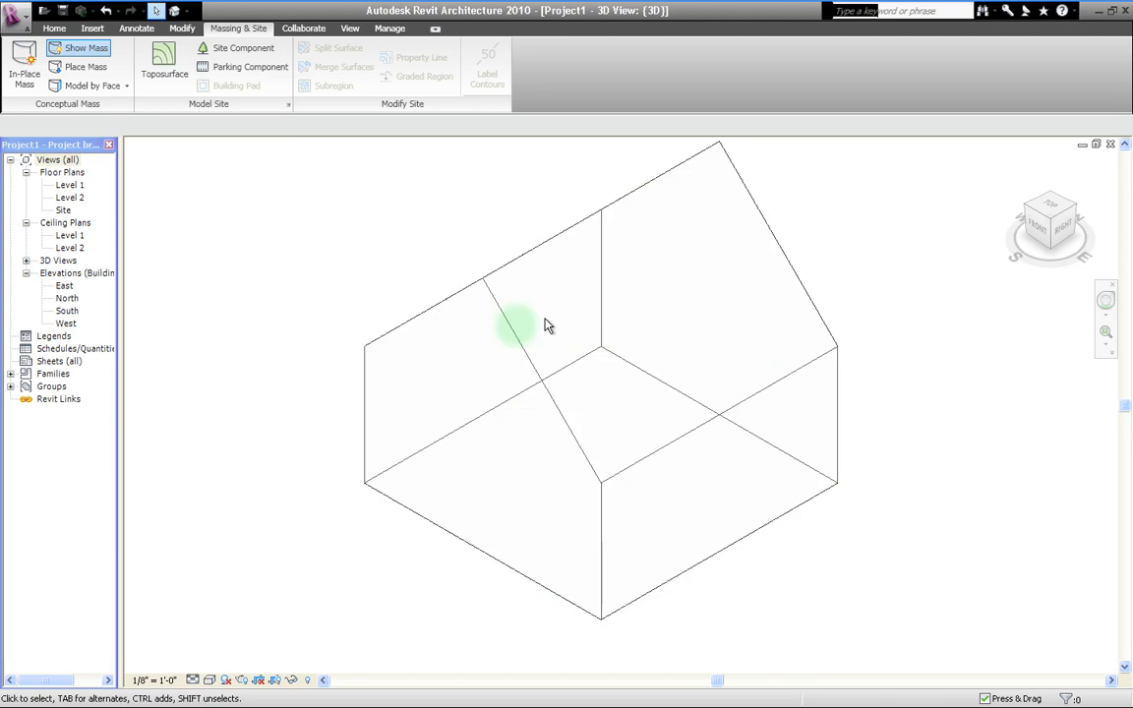
click(99, 90)
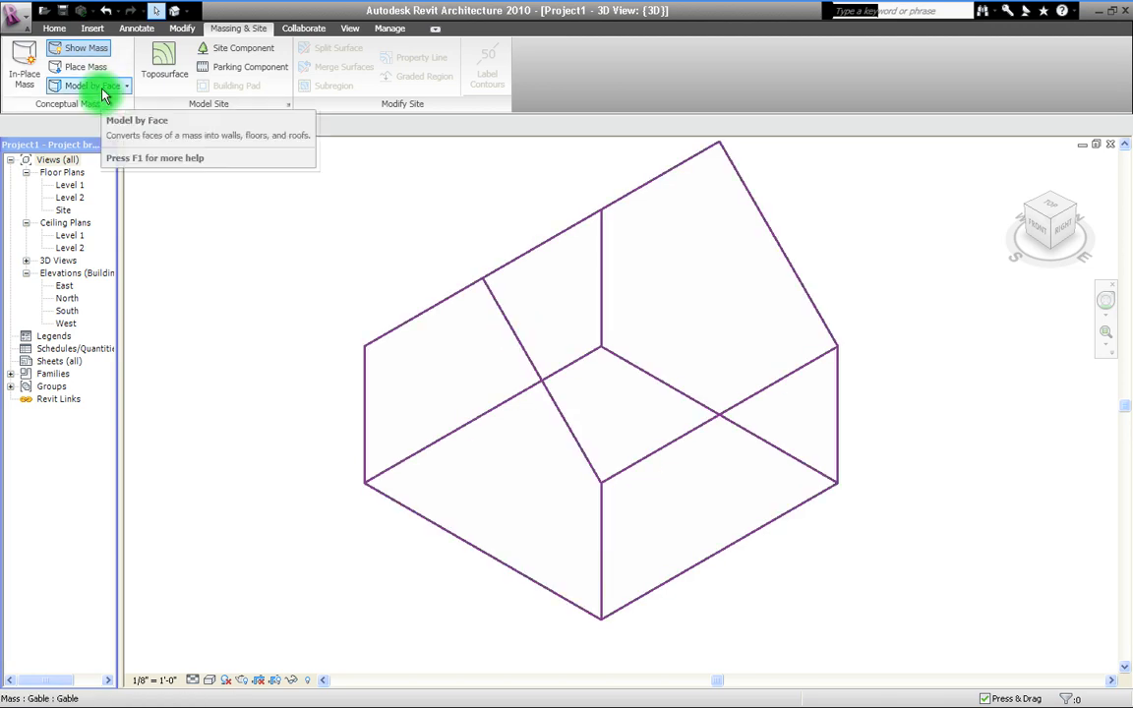
click(101, 92)
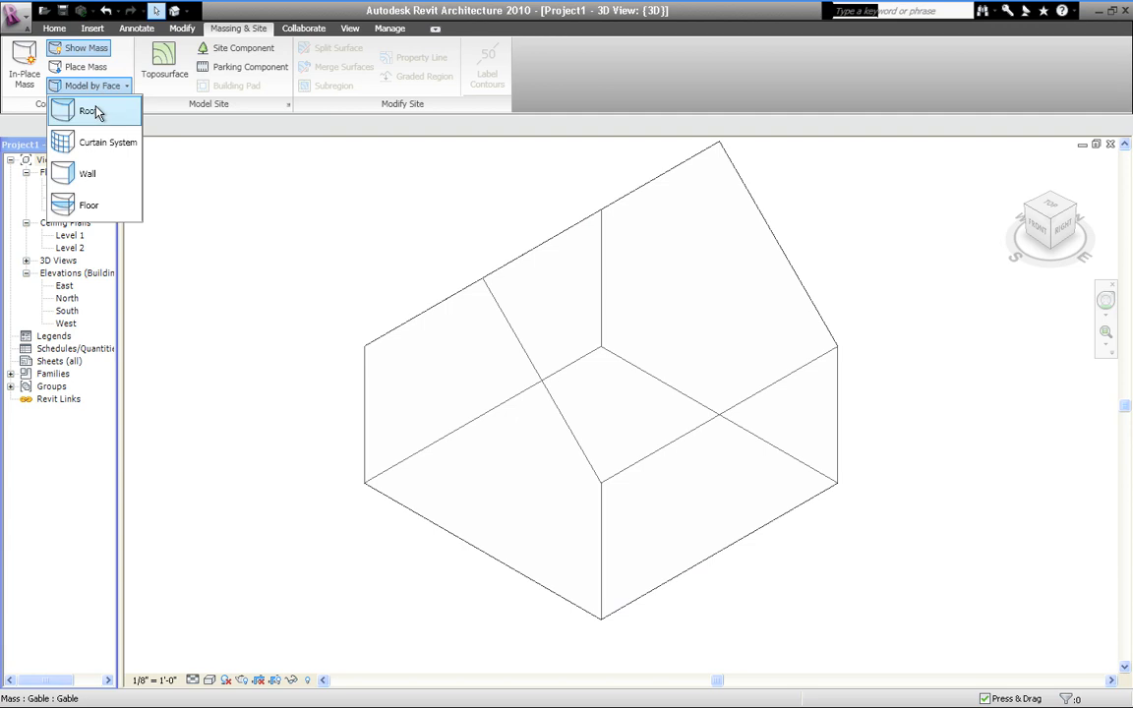
click(97, 112)
click(96, 112)
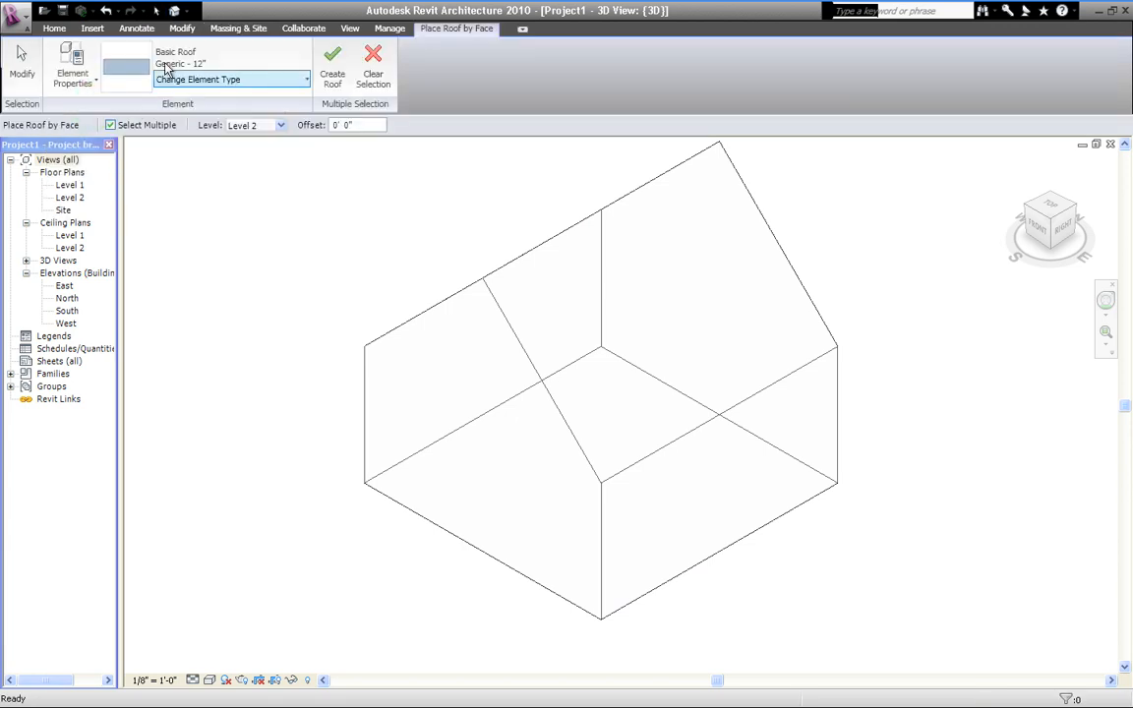
click(298, 84)
click(202, 118)
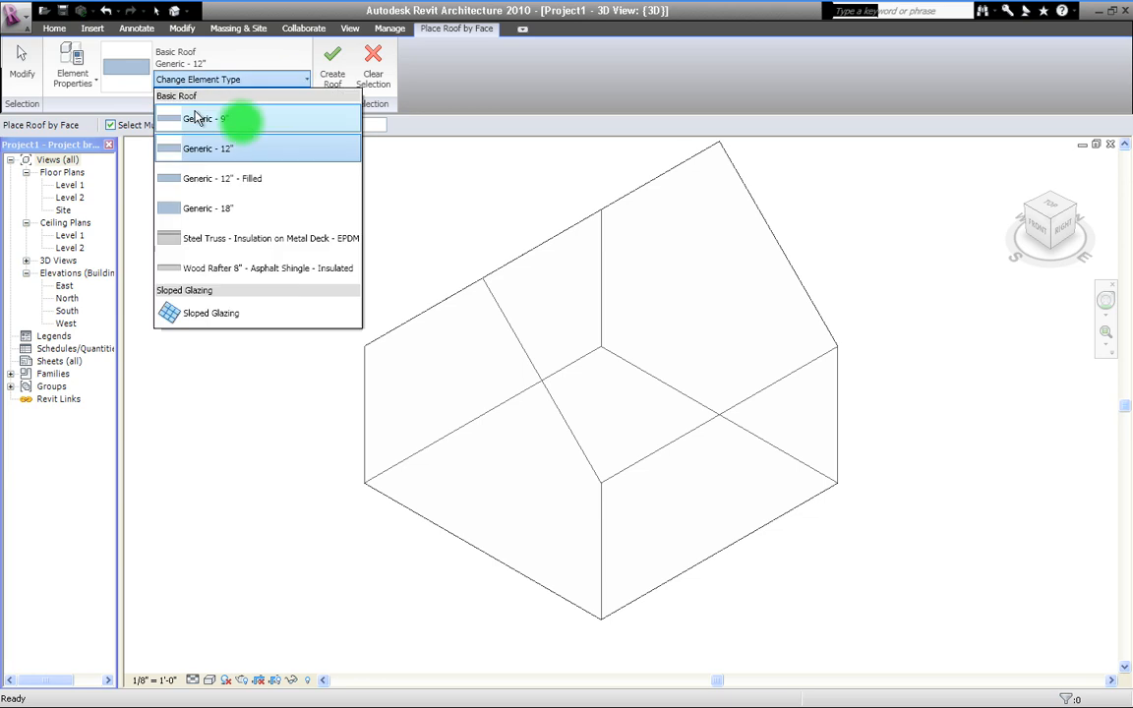
- Set the roof's Picked Faces Location to Faces at Bottom of the Roof in its instance properties
click(67, 54)
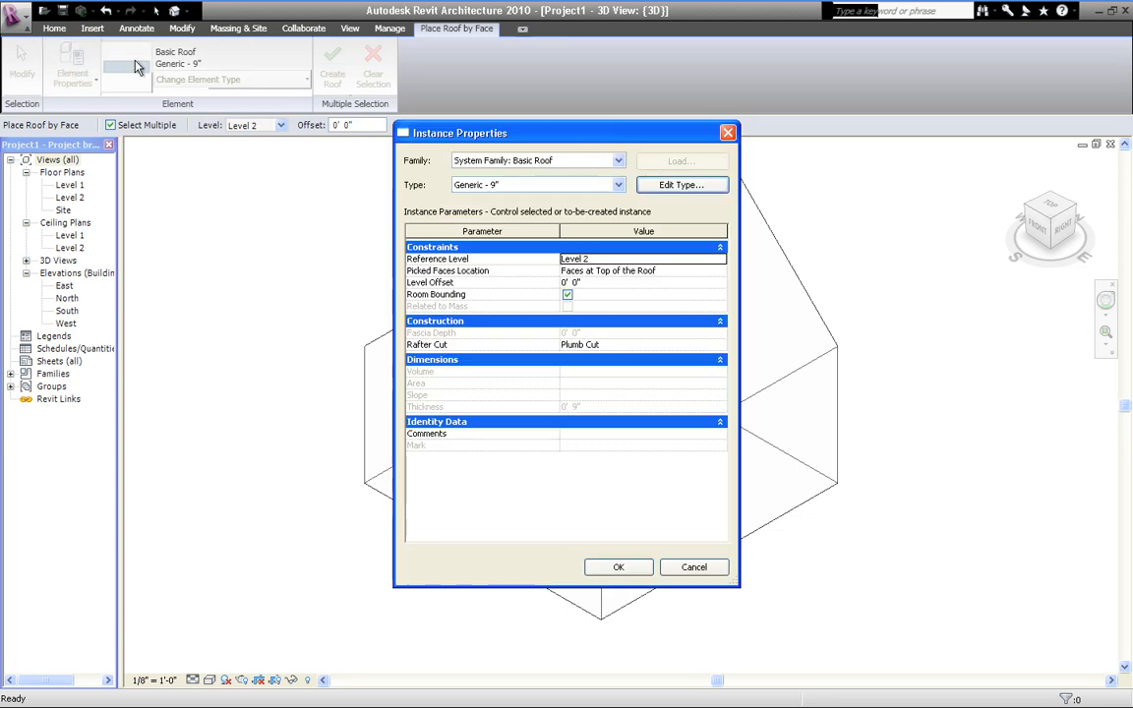
click(600, 268)
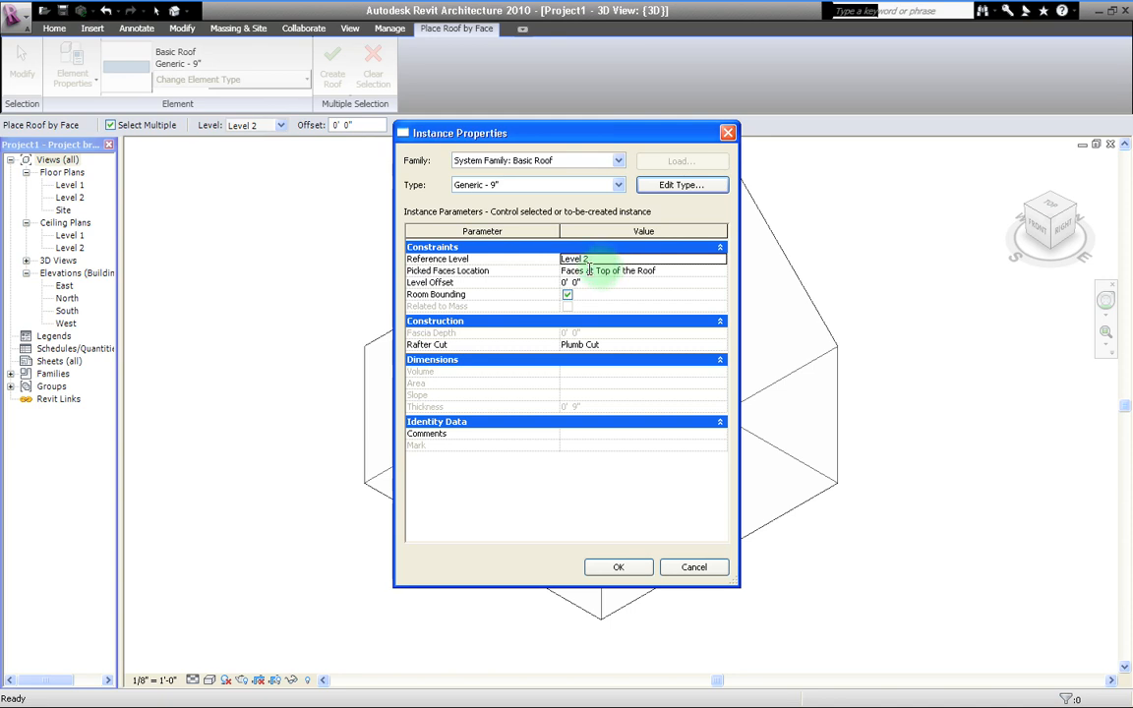
click(593, 271)
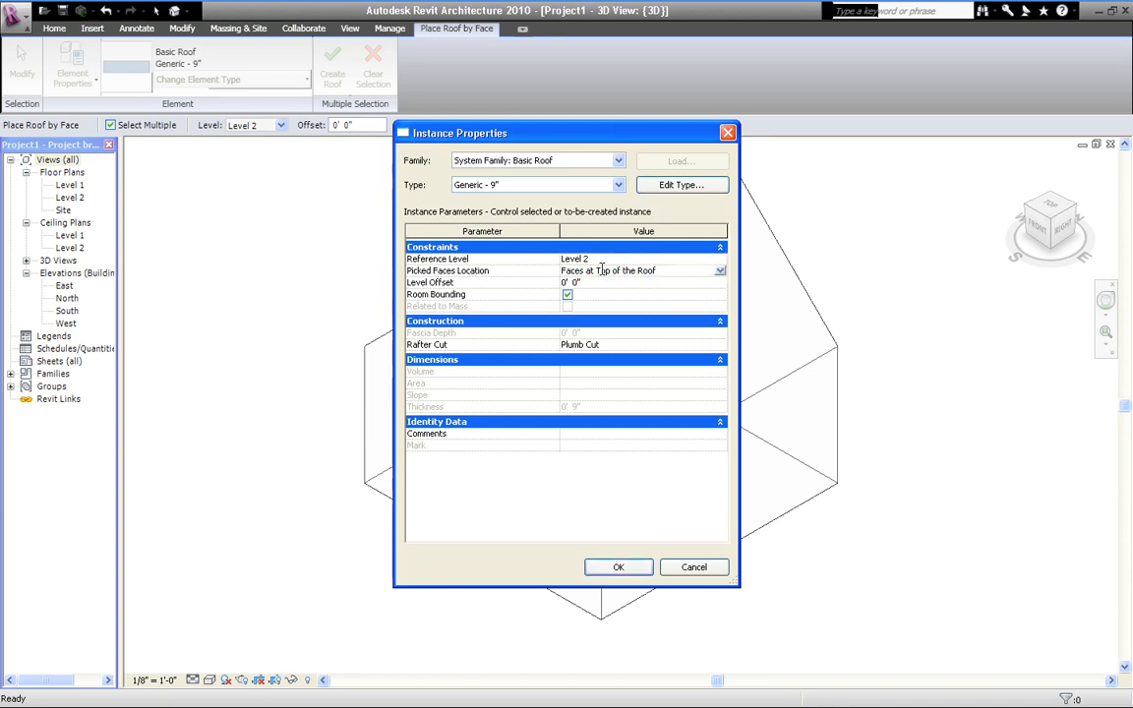
click(601, 270)
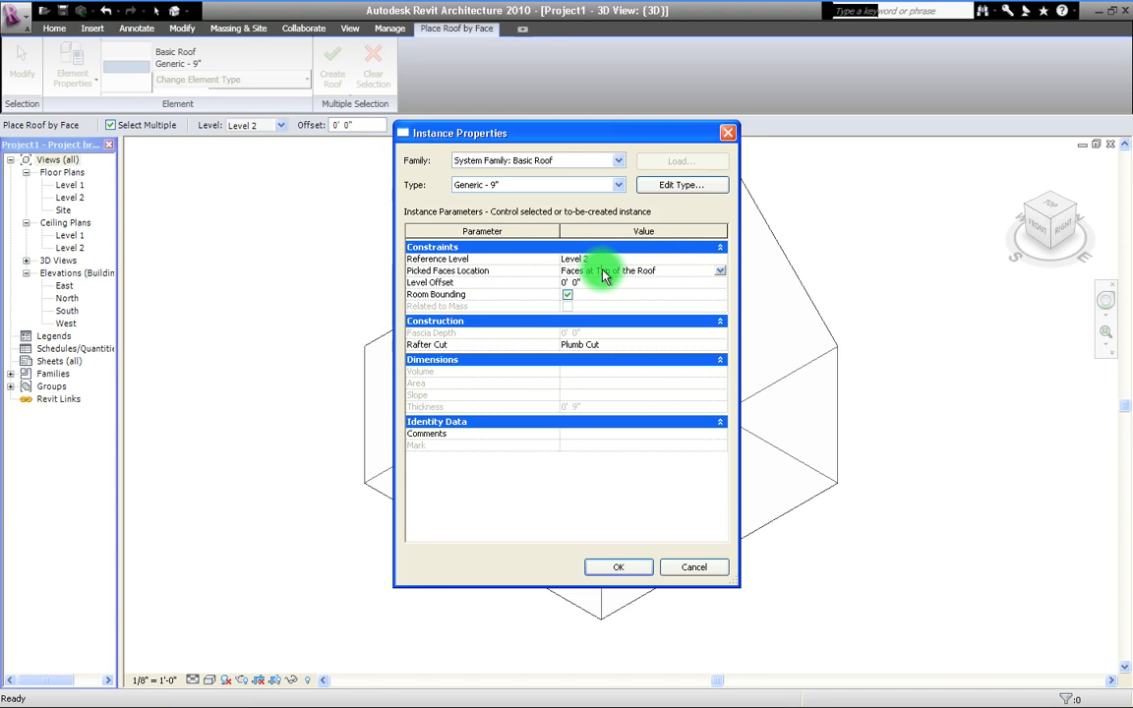
click(719, 274)
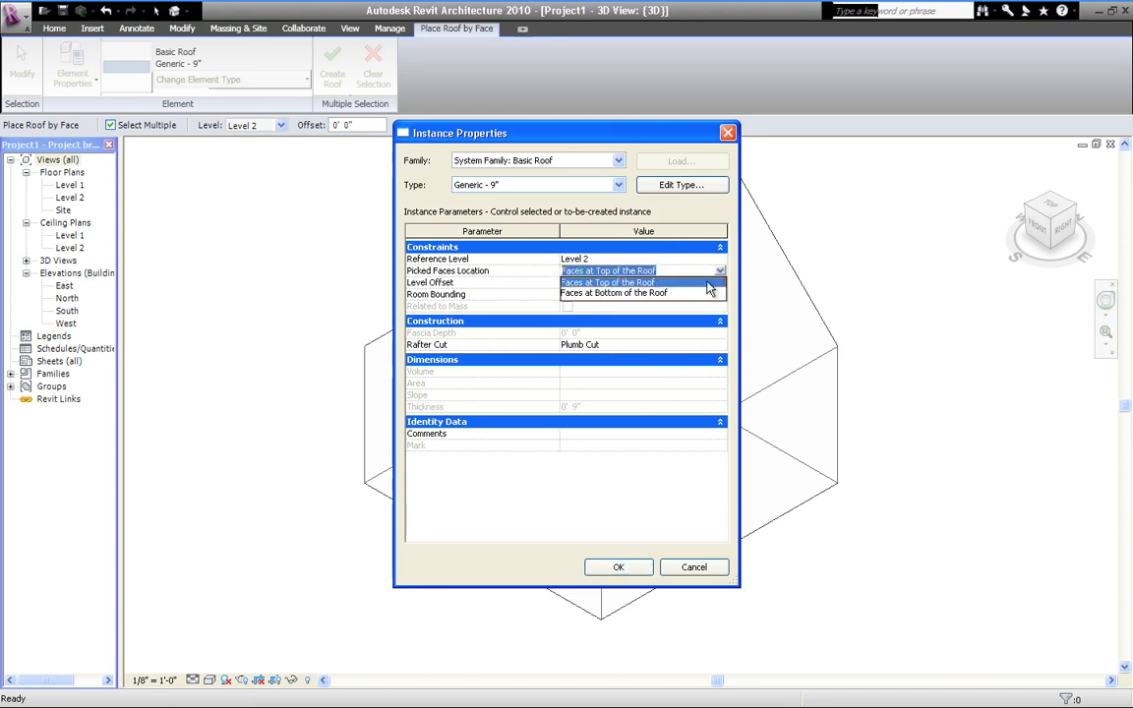
click(650, 294)
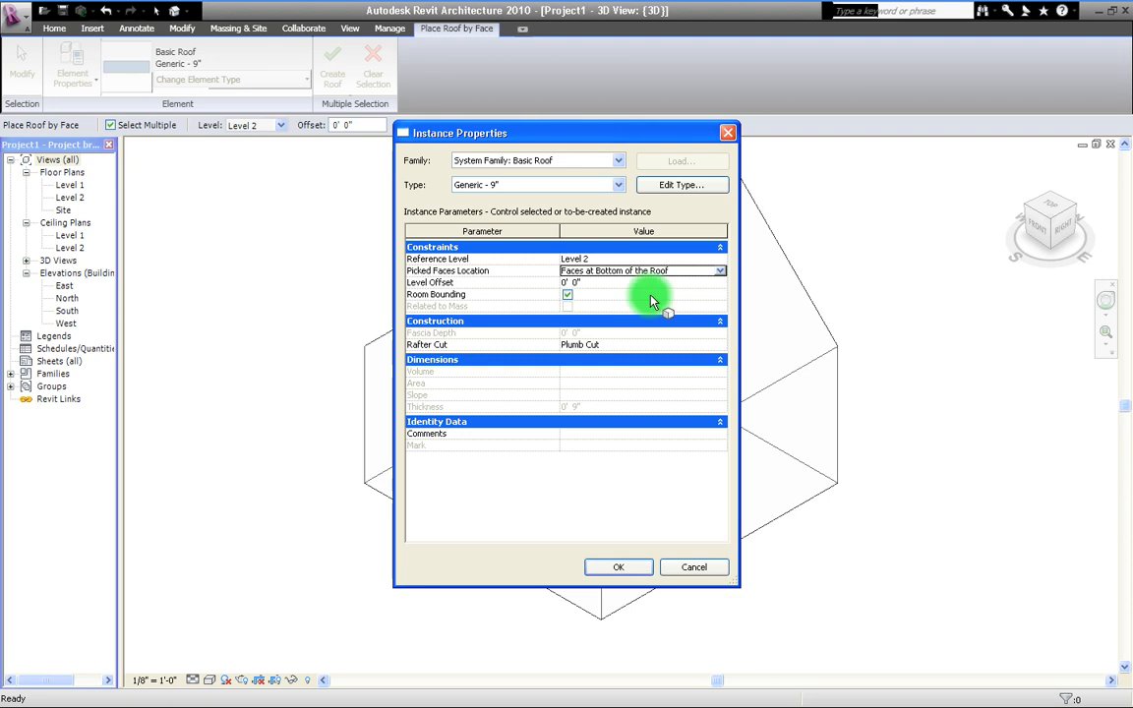
click(618, 569)
- Create the roof on both sloping faces of the gable mass and show the view shaded
click(315, 410)
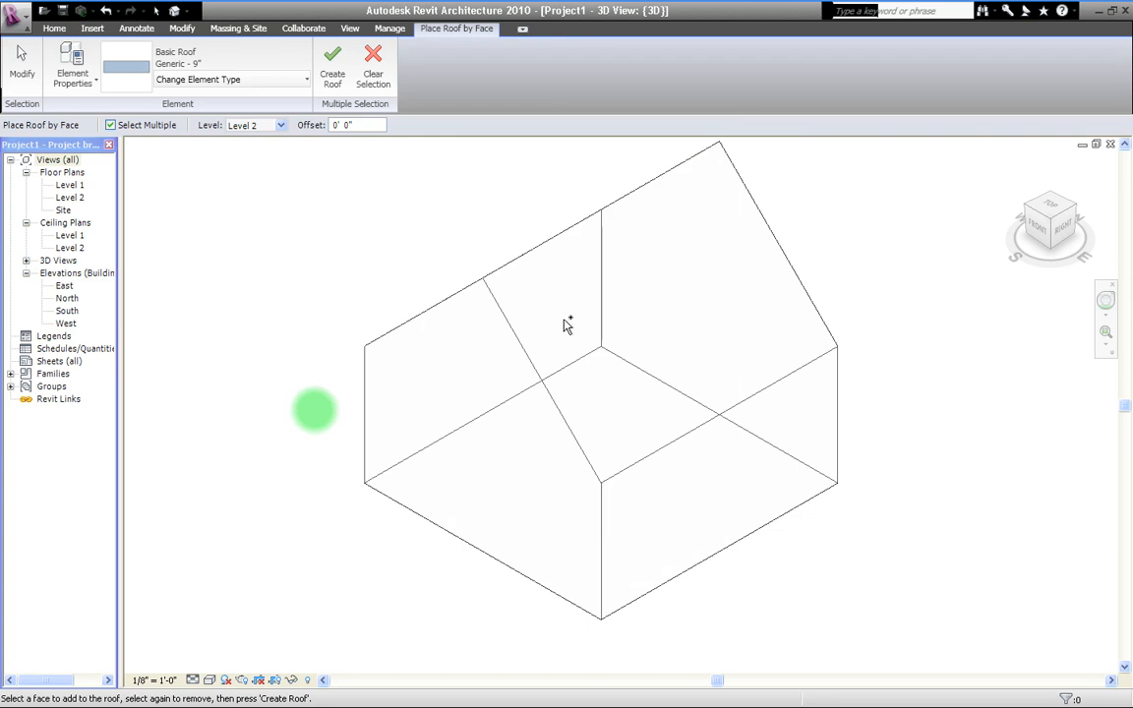
click(526, 351)
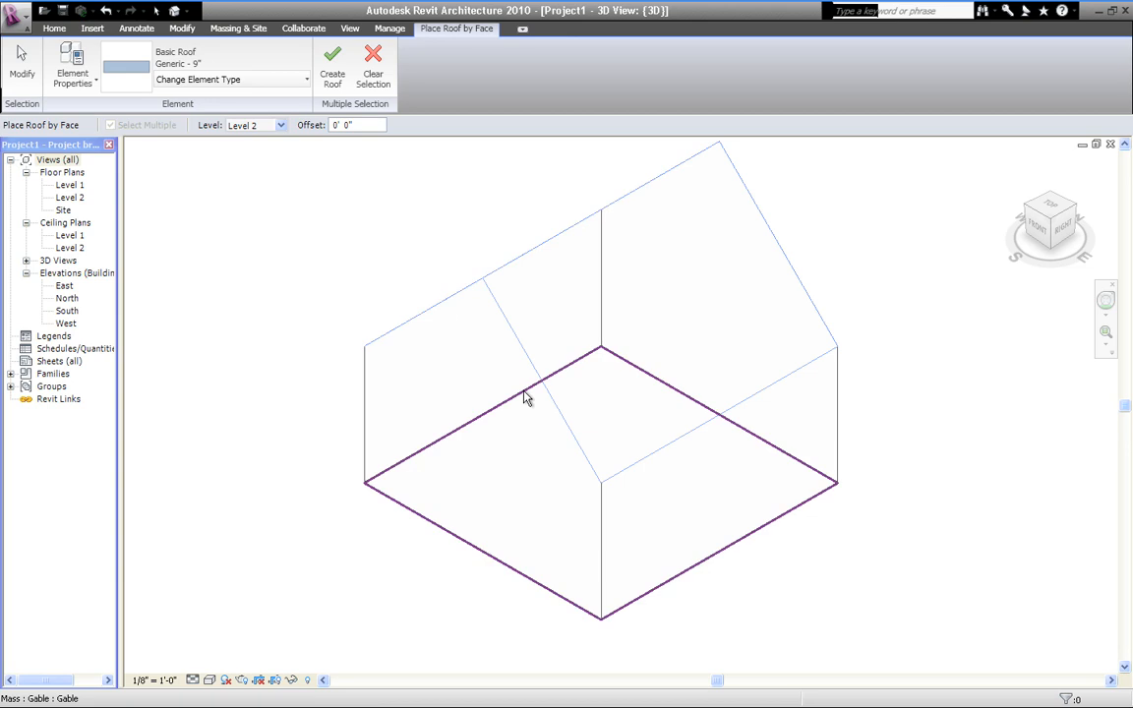
click(332, 67)
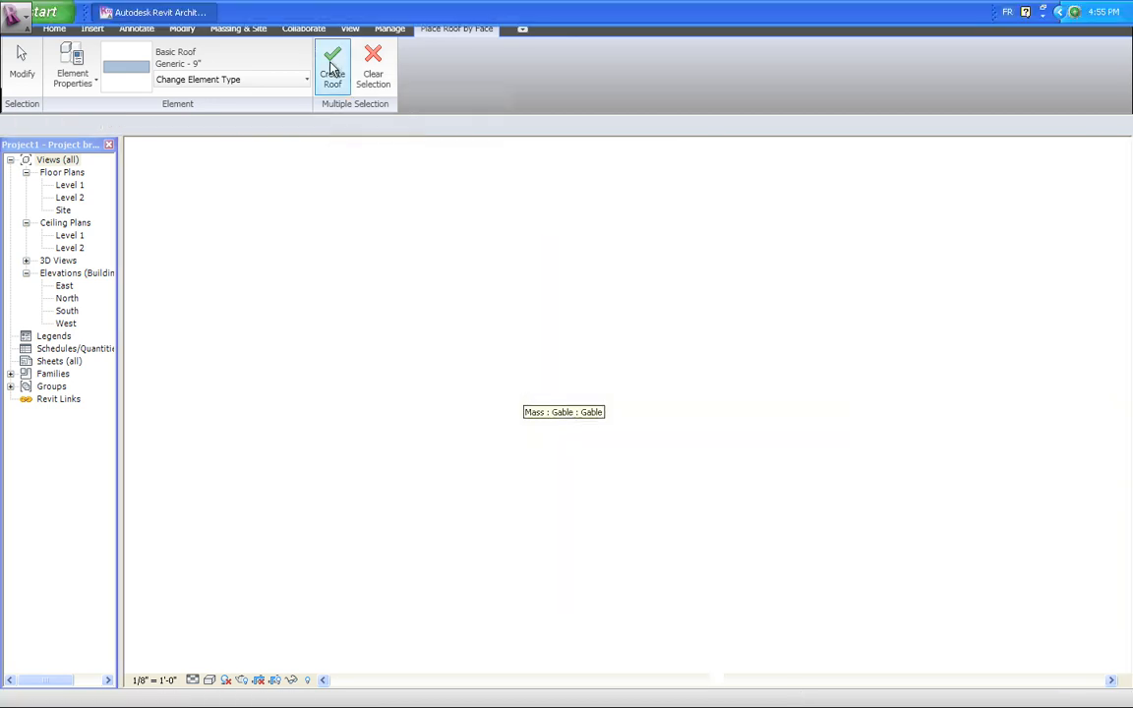
click(385, 157)
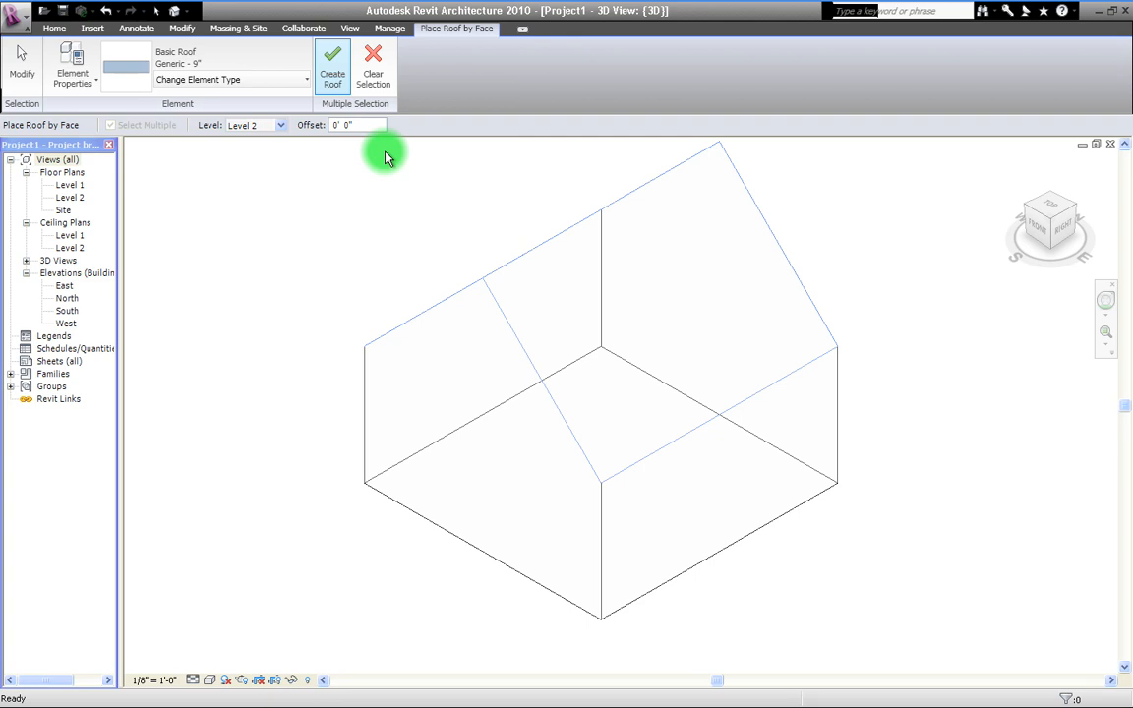
click(23, 63)
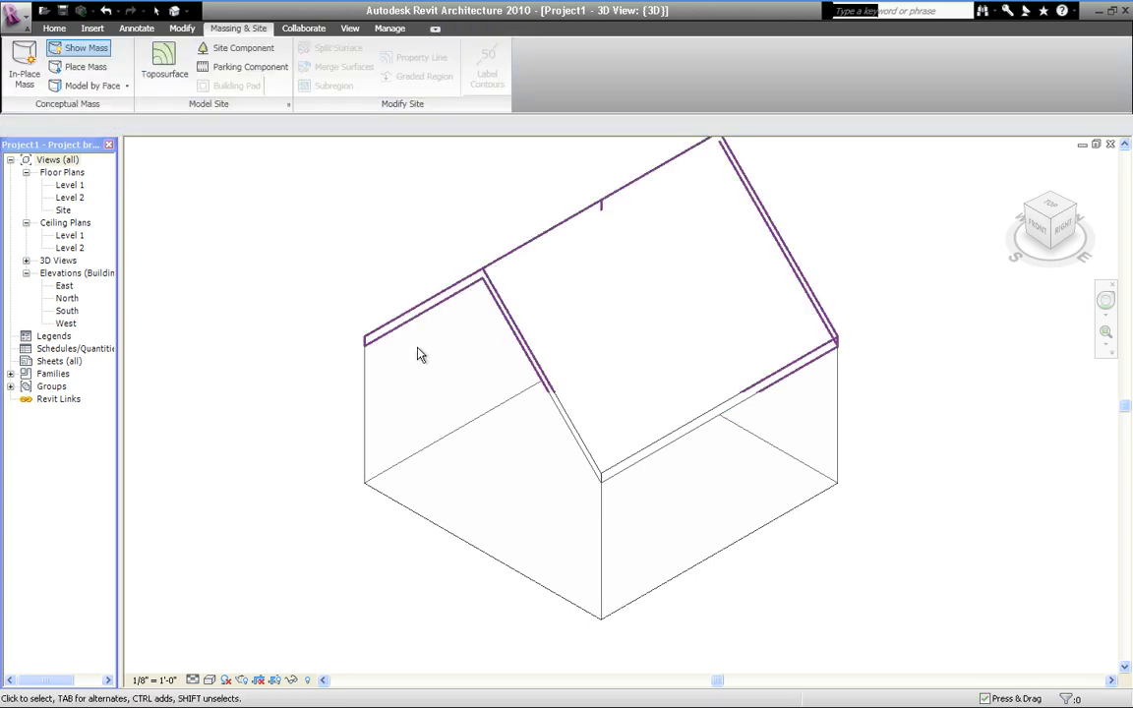
click(454, 385)
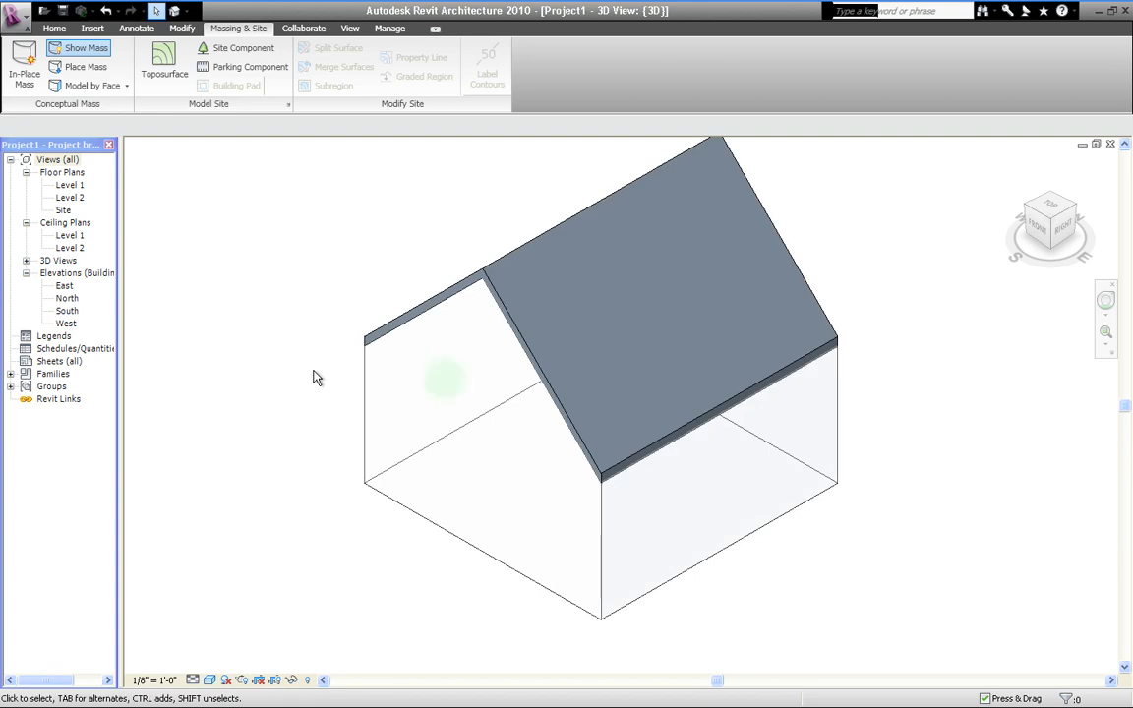
- Create Generic - 8" walls by face on all the vertical faces of the gable mass at once
click(106, 88)
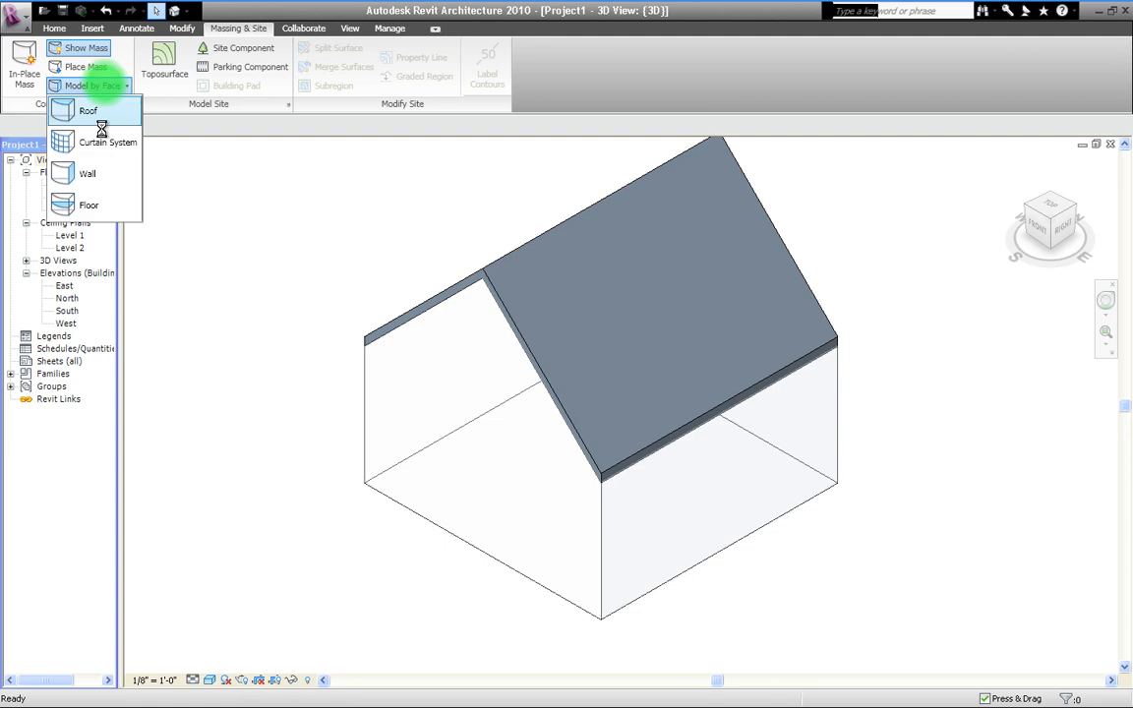
click(96, 177)
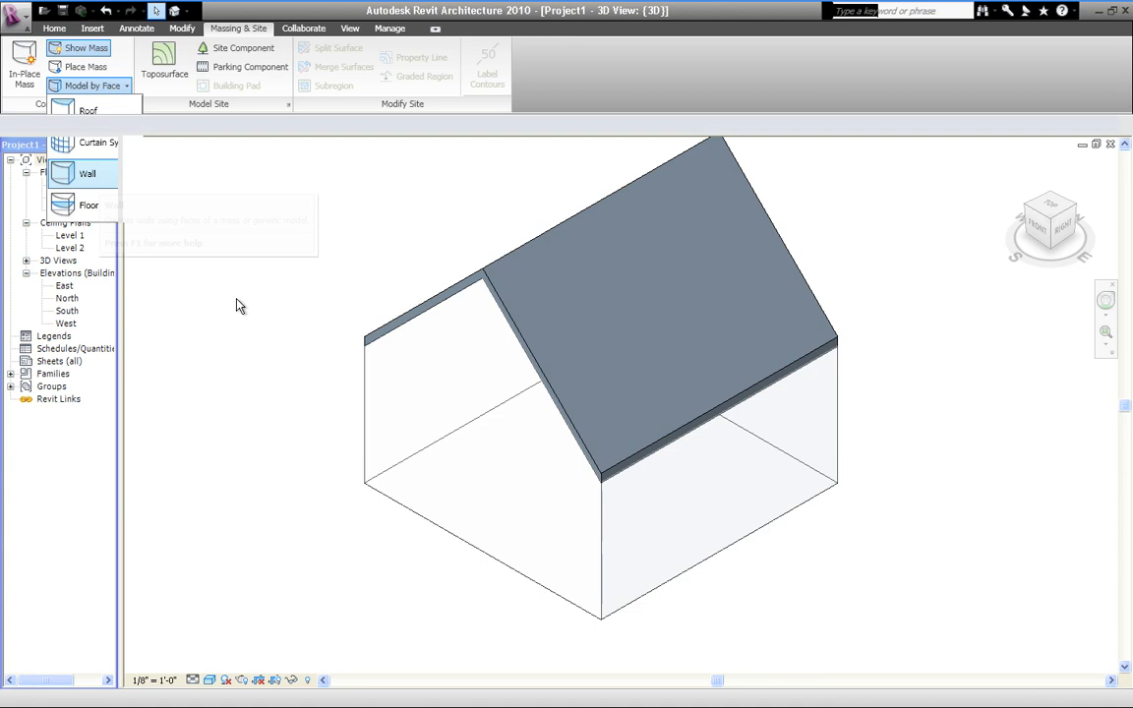
click(430, 513)
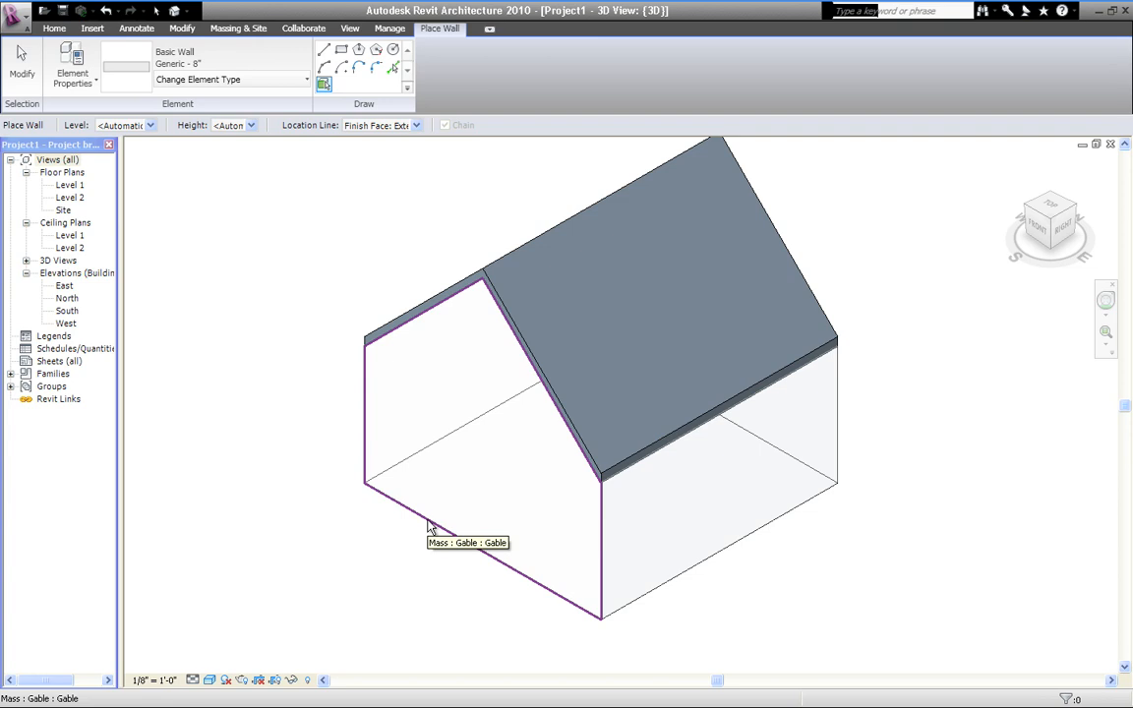
key(Tab)
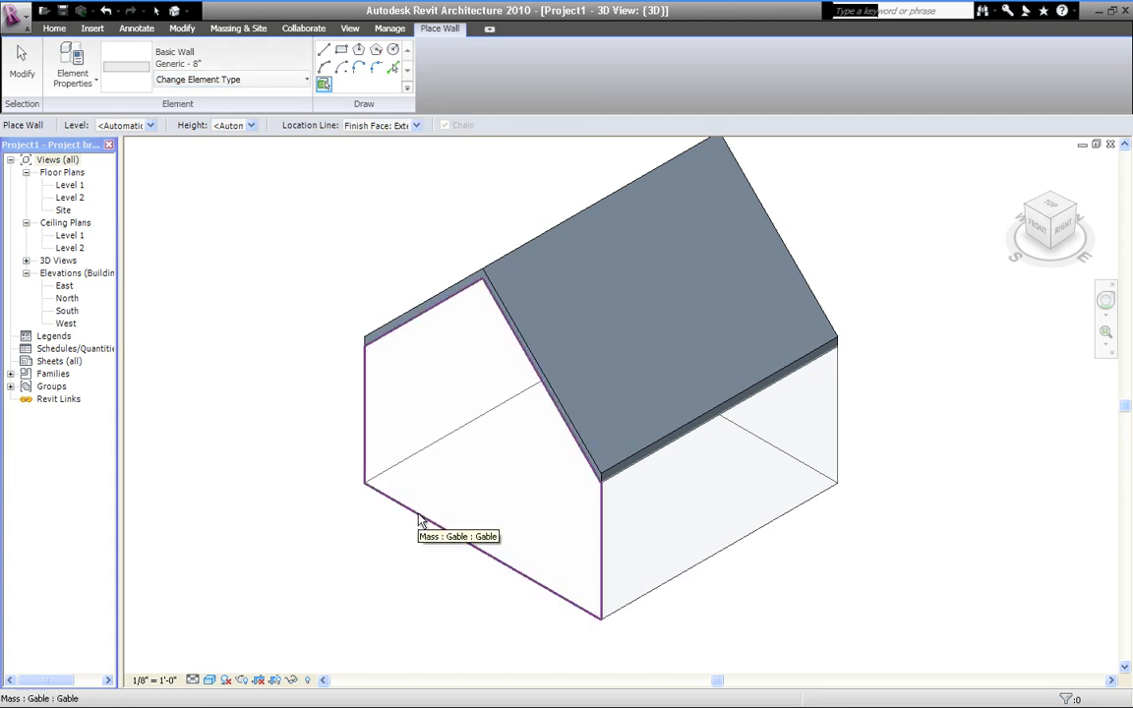
key(Tab)
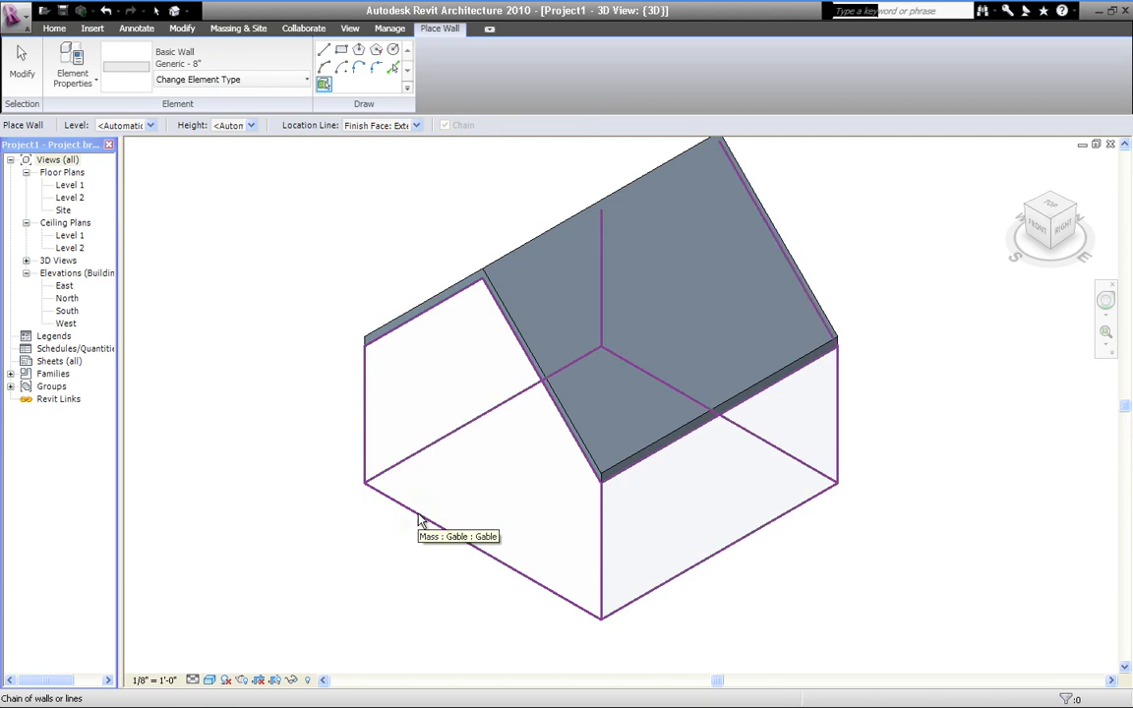
click(418, 521)
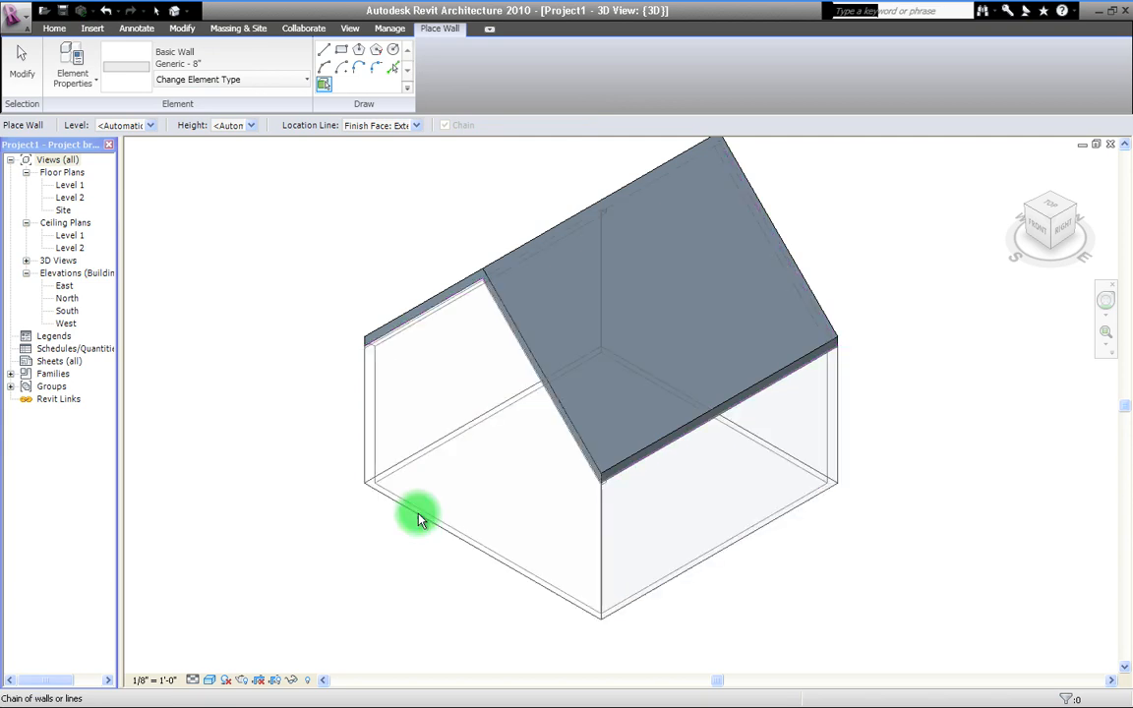
click(269, 501)
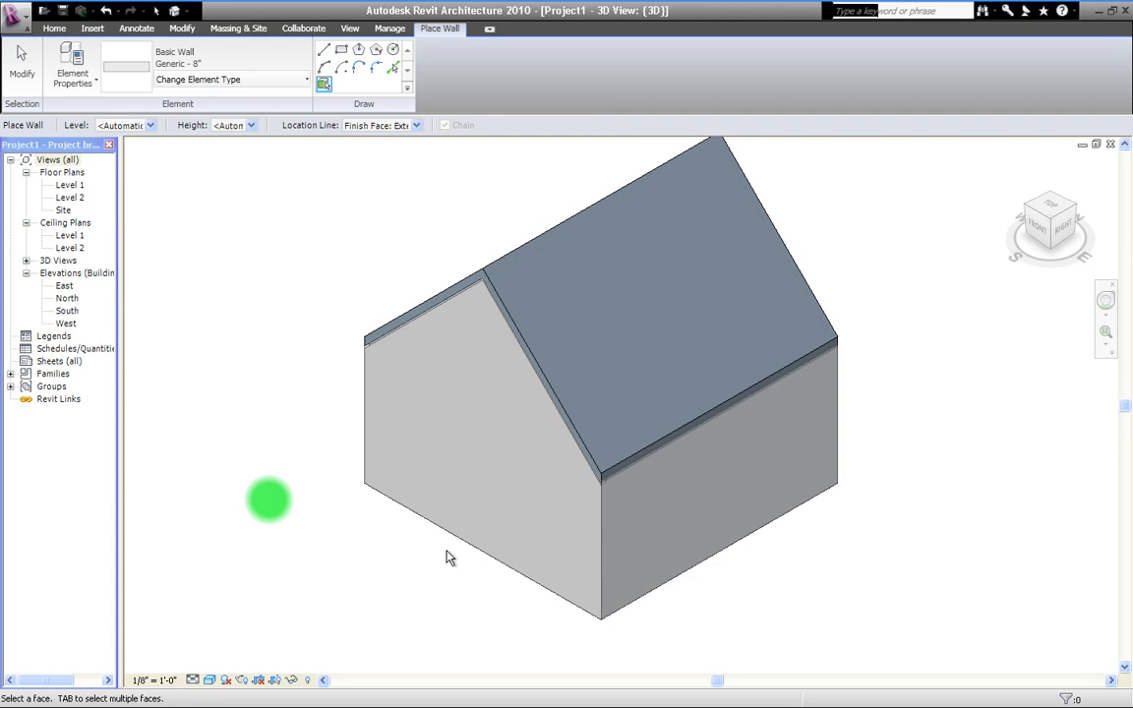
click(23, 67)
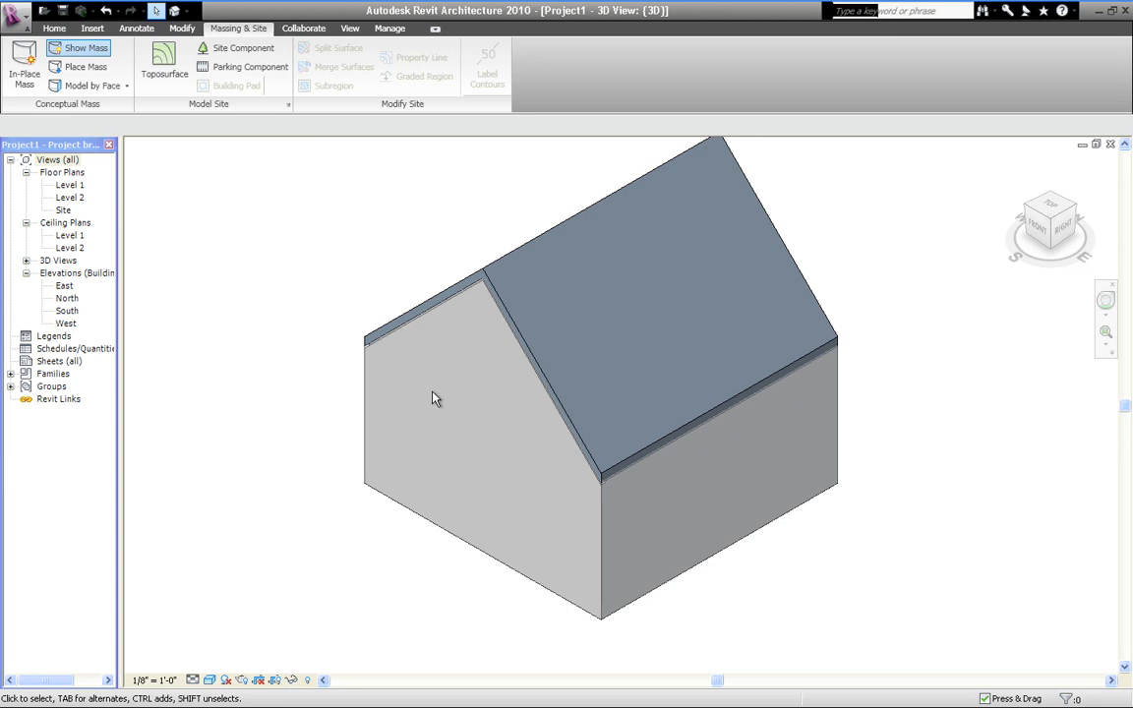
- Turn off the display of masses in the project
click(96, 54)
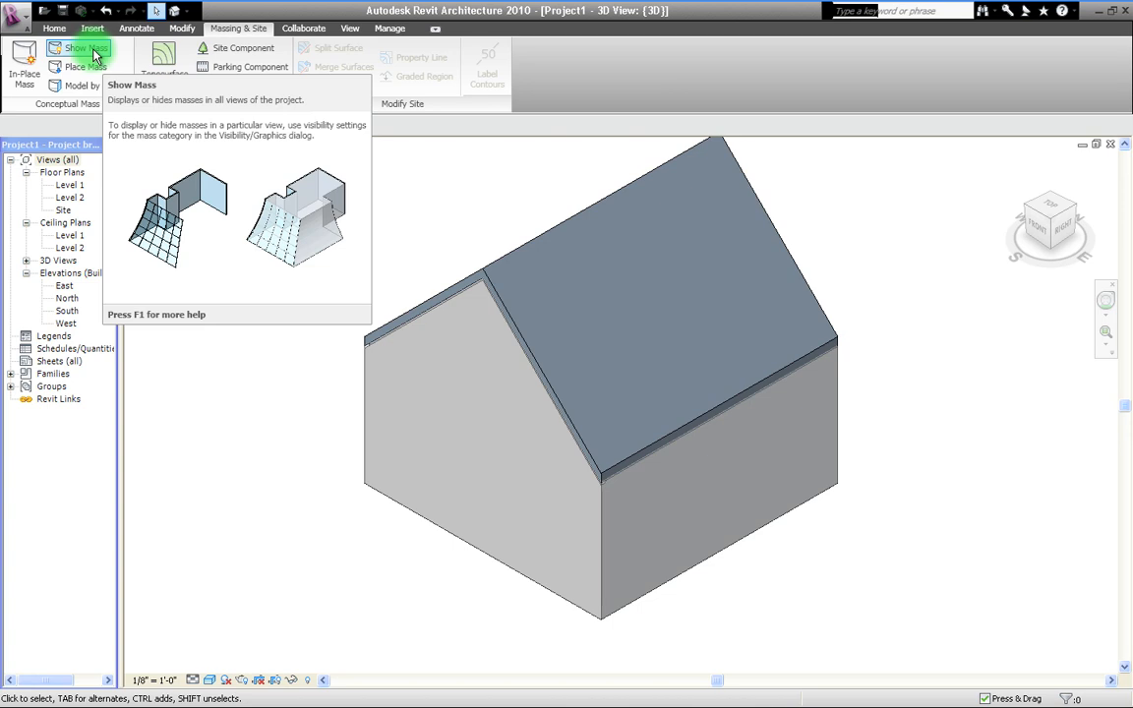
- Turn the display of masses back on in the project
click(96, 54)
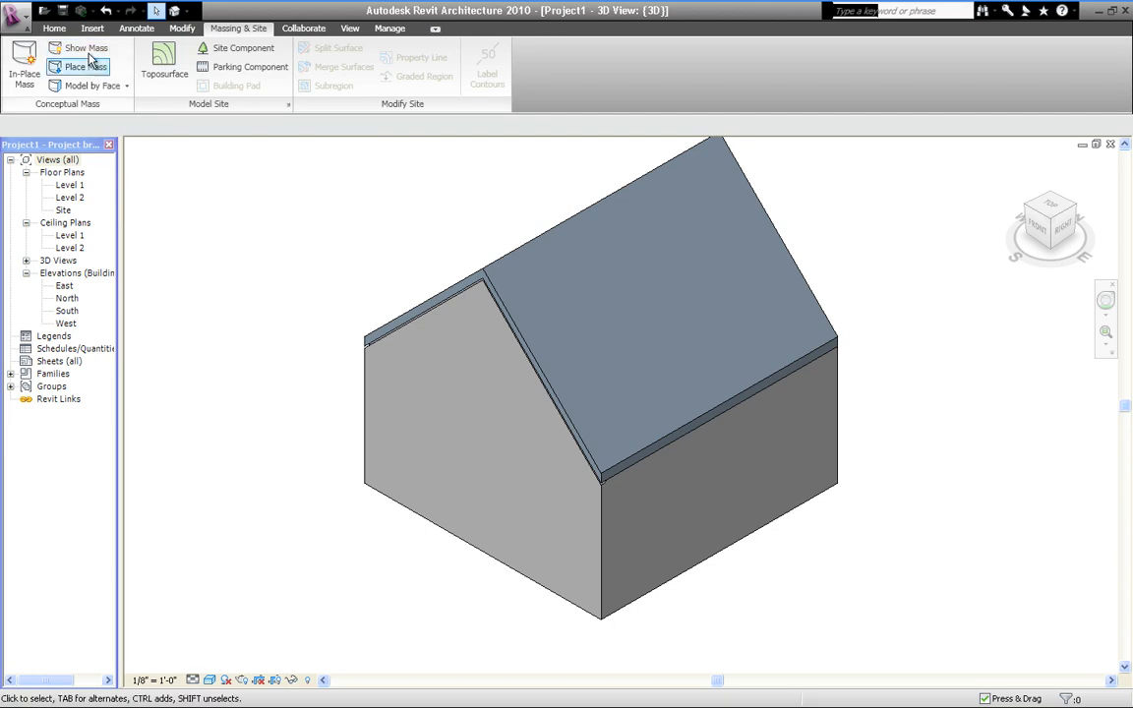
click(88, 51)
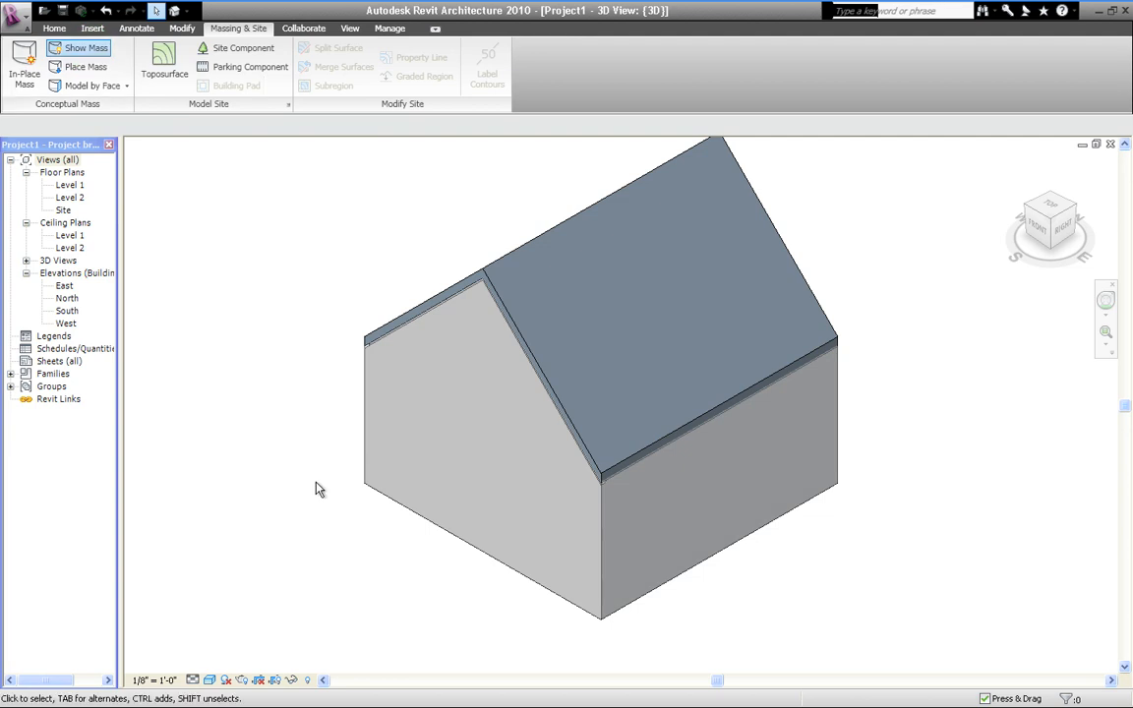
click(1017, 171)
scroll(673, 318, down, 2)
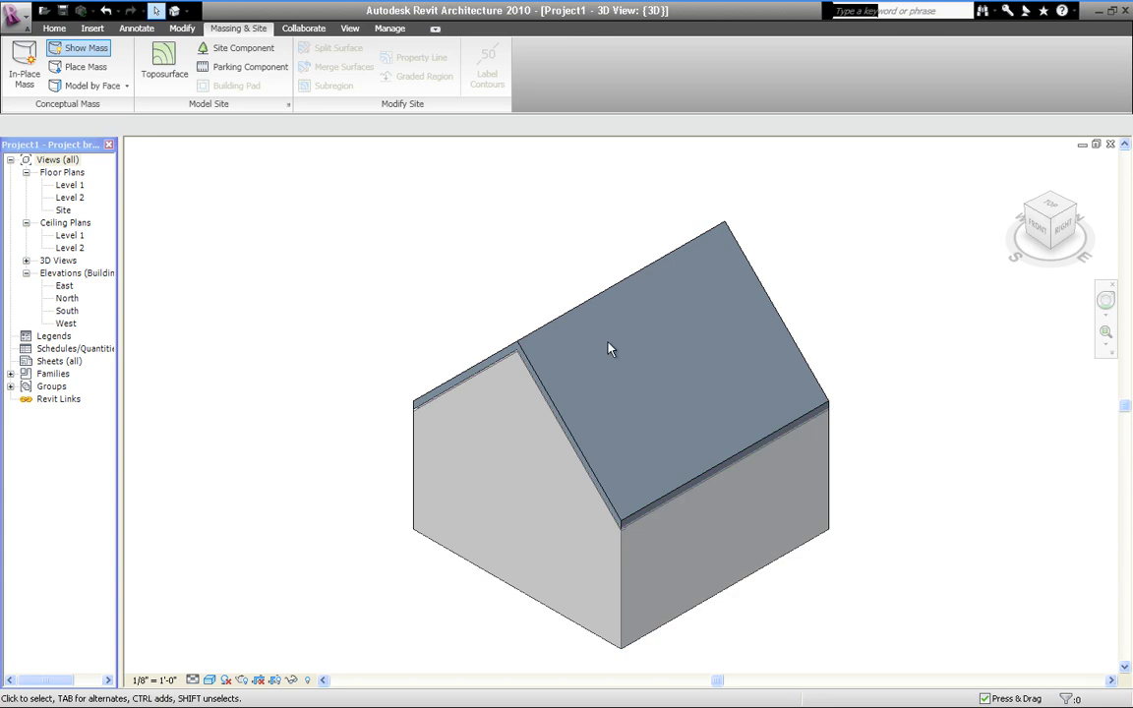
- Select part of the building with a crossing window and filter out Roofs and Walls so only the gable mass stays selected
click(831, 178)
drag(837, 173, 743, 237)
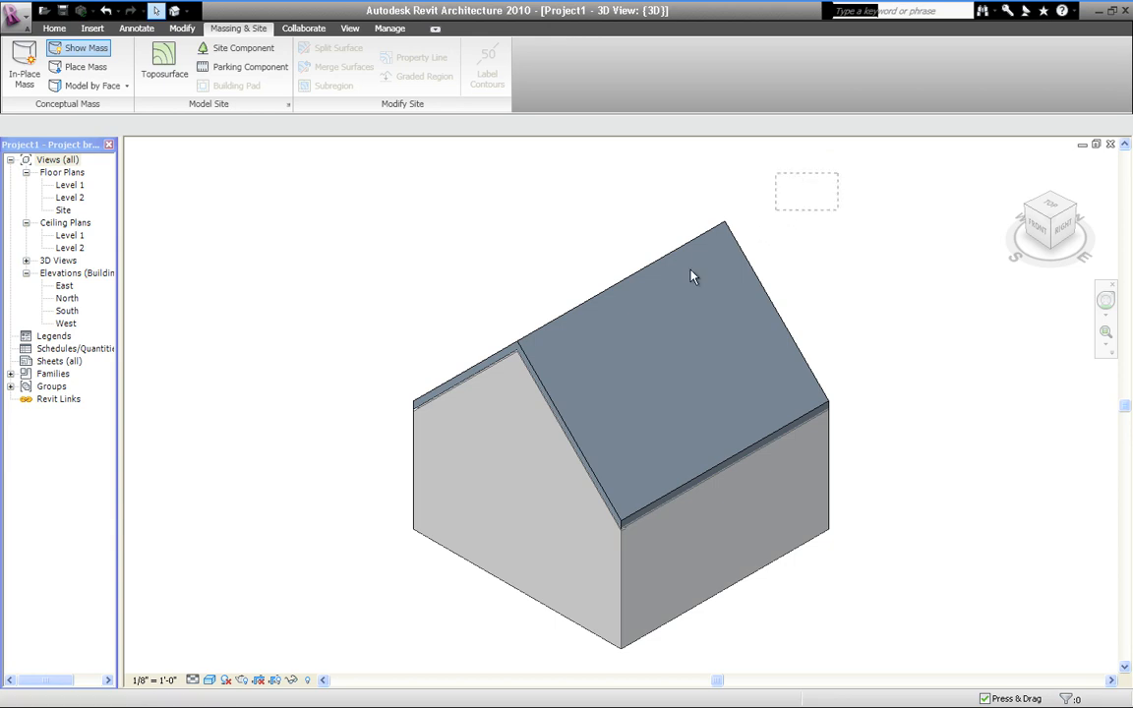
drag(691, 276, 602, 369)
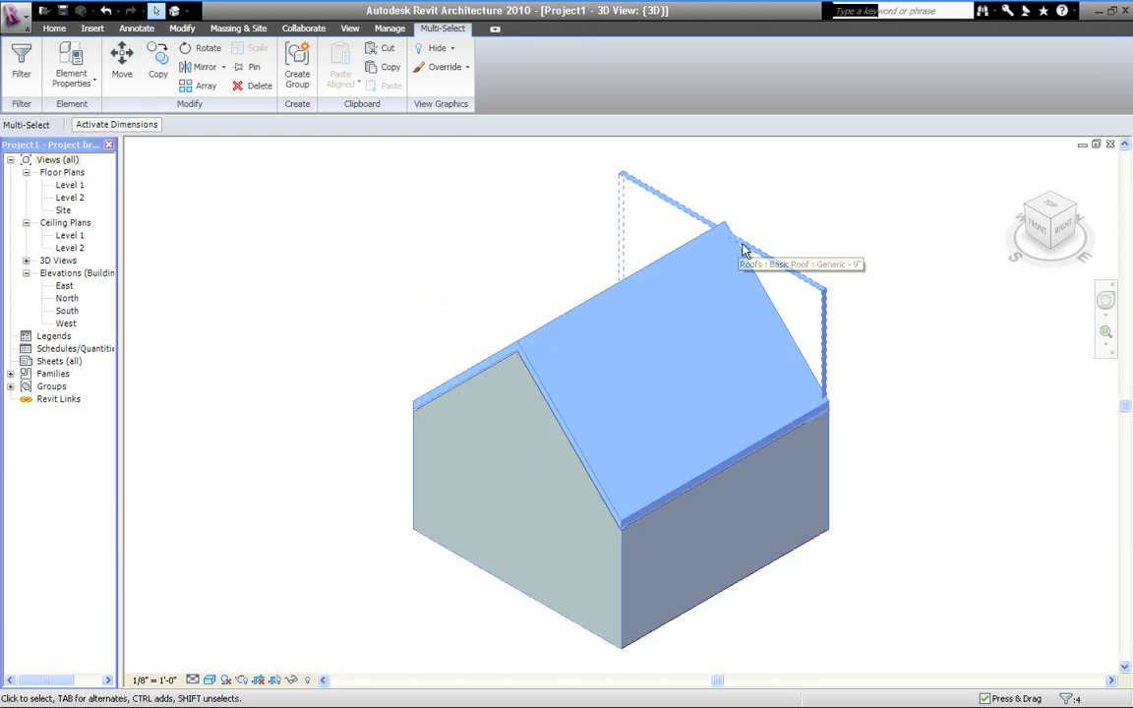
click(1070, 698)
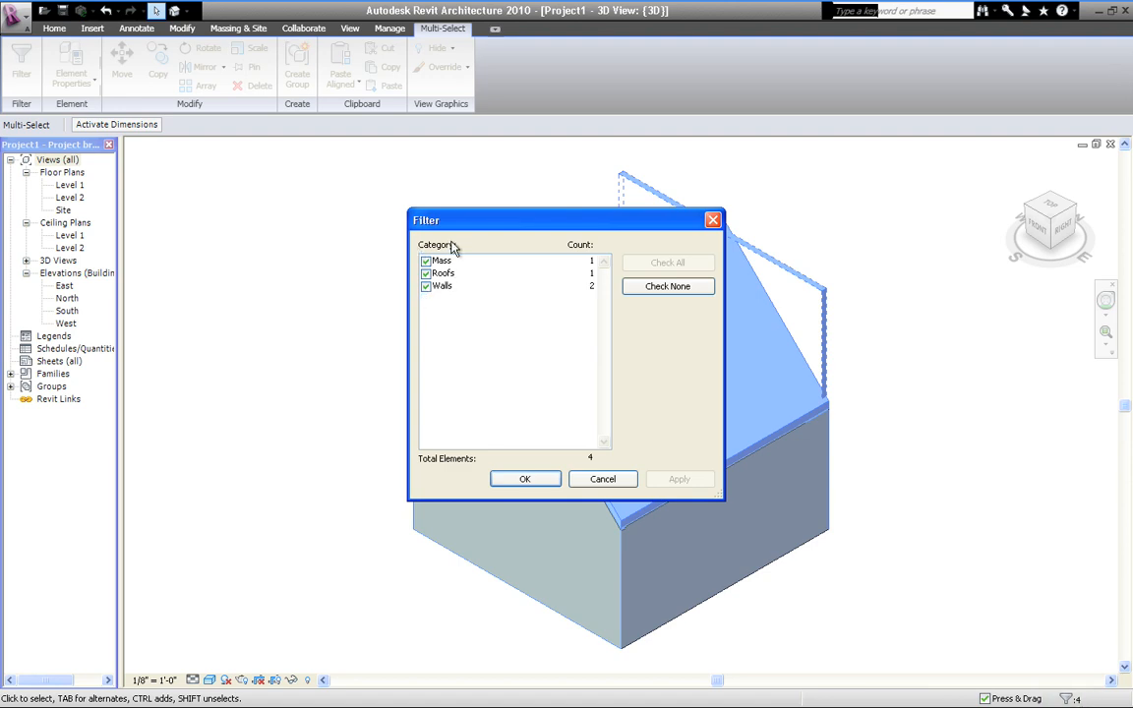
drag(448, 266, 434, 285)
click(426, 274)
click(426, 286)
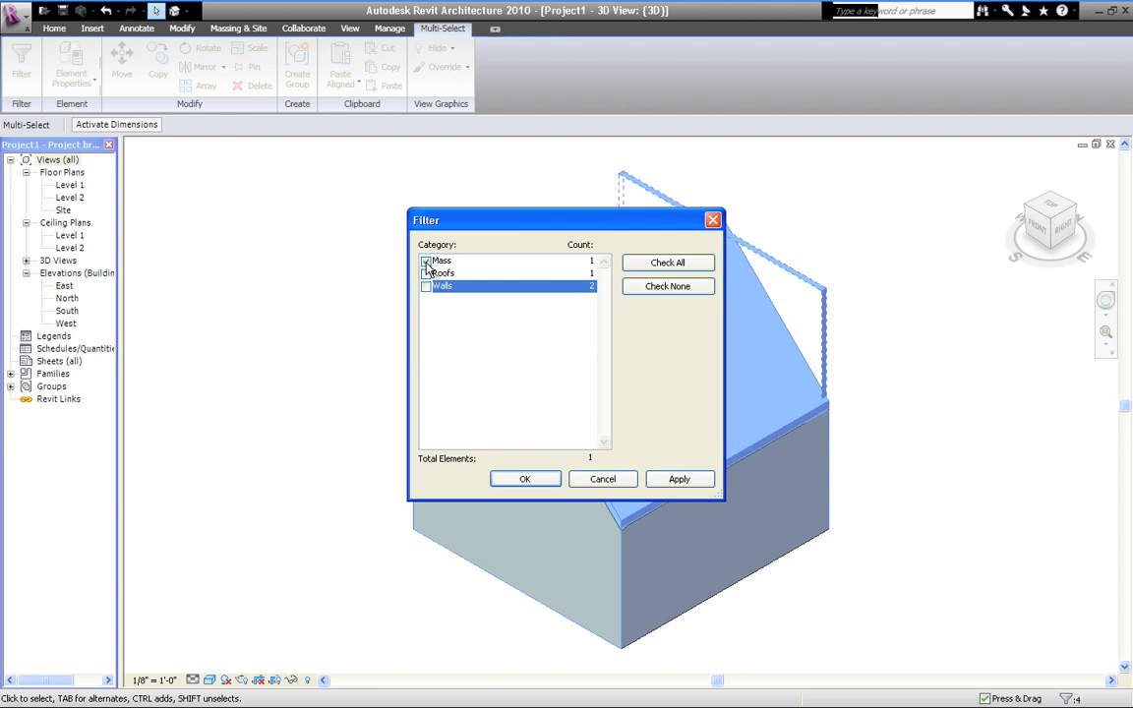
click(523, 479)
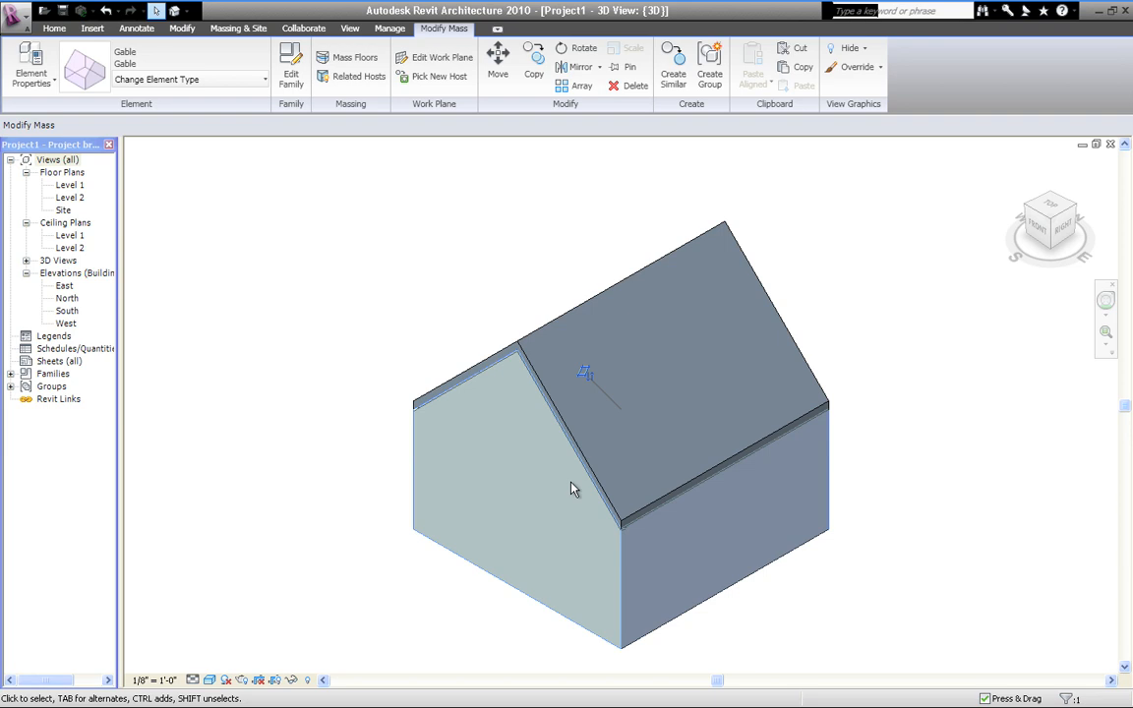
- Set the gable mass's Width and Depth to 40' 0" in its instance properties
click(546, 403)
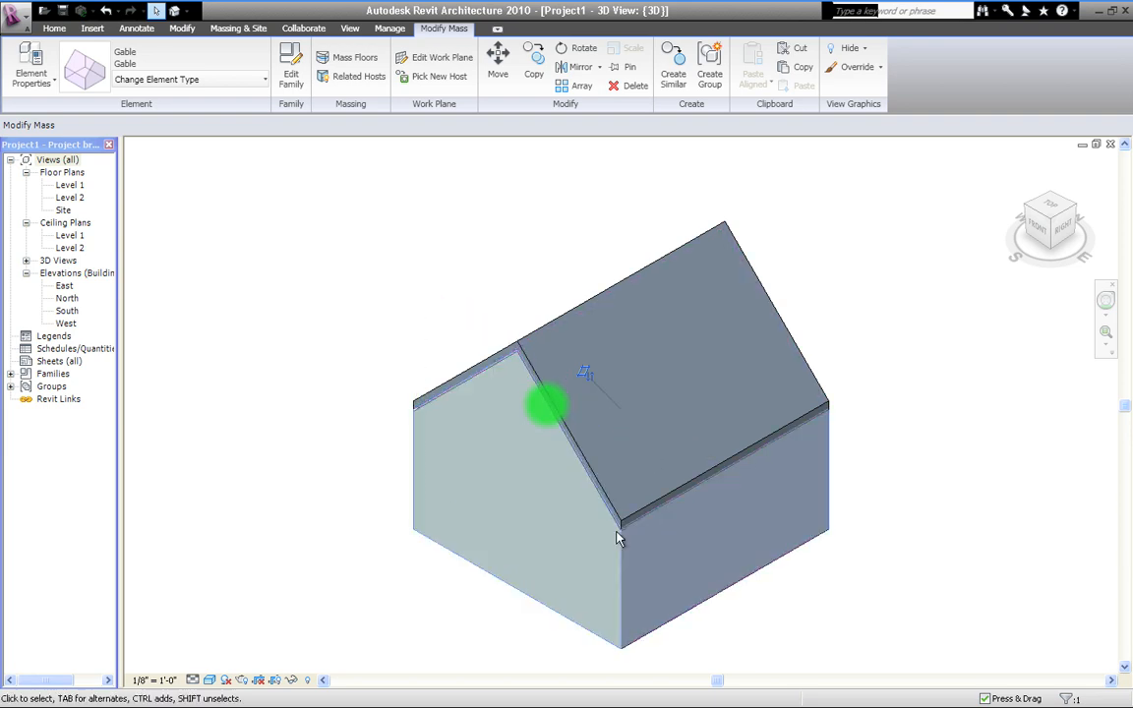
click(32, 63)
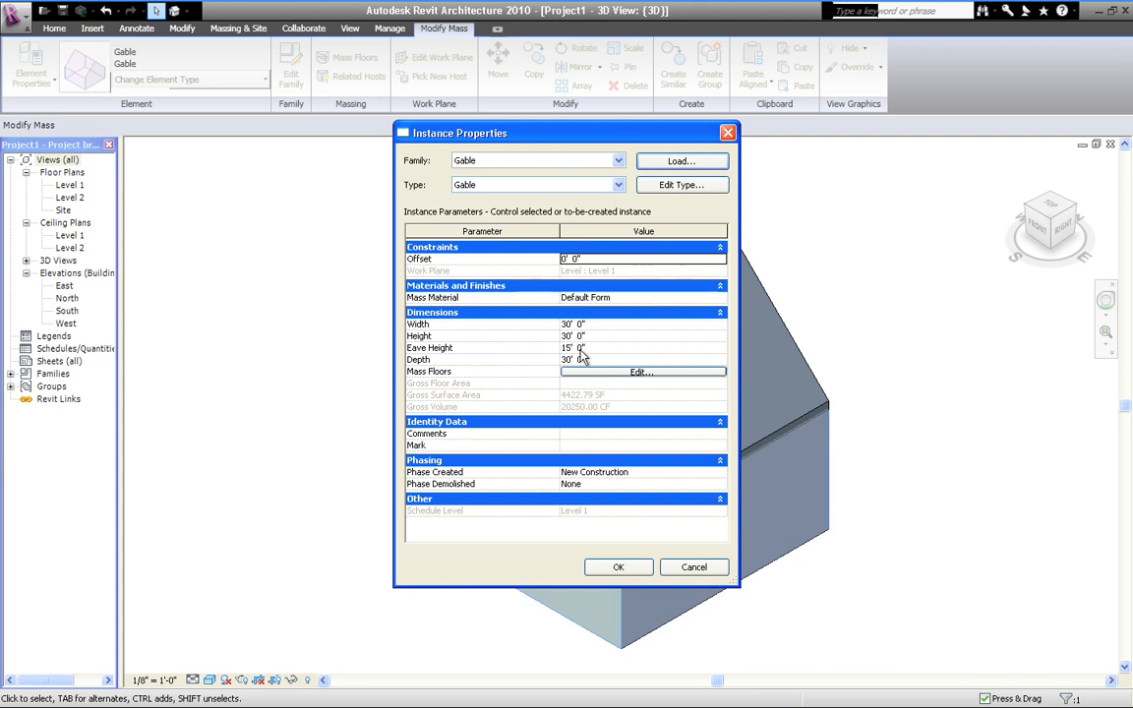
click(576, 360)
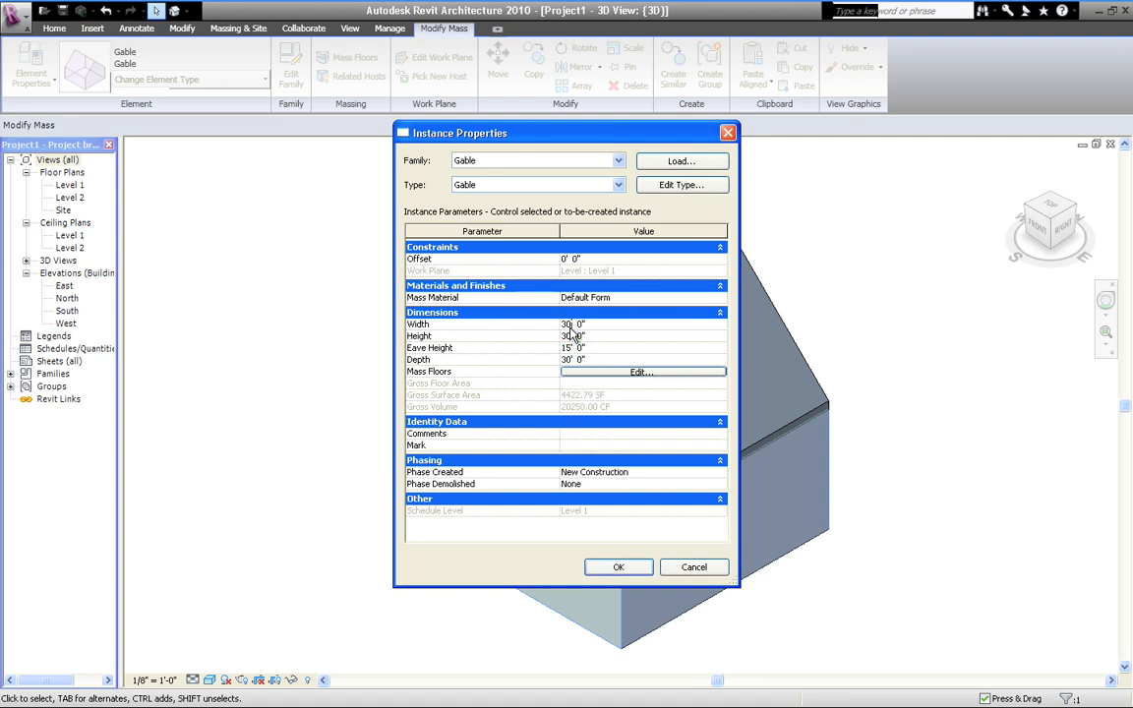
click(571, 338)
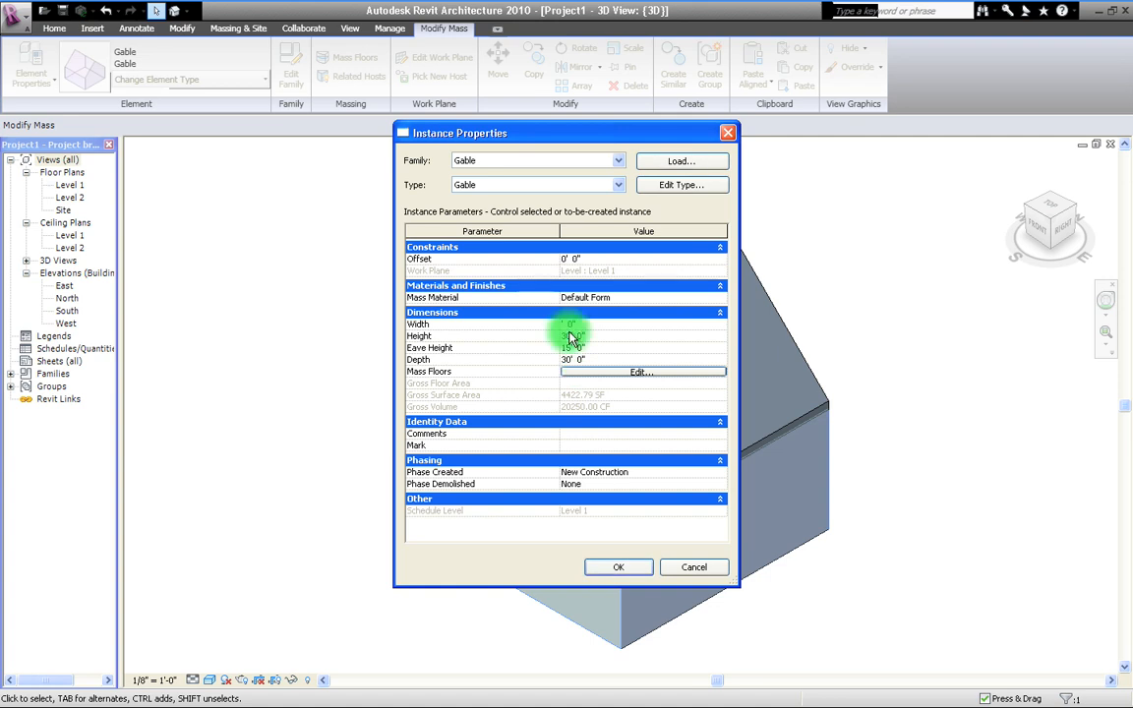
text(40' 0")
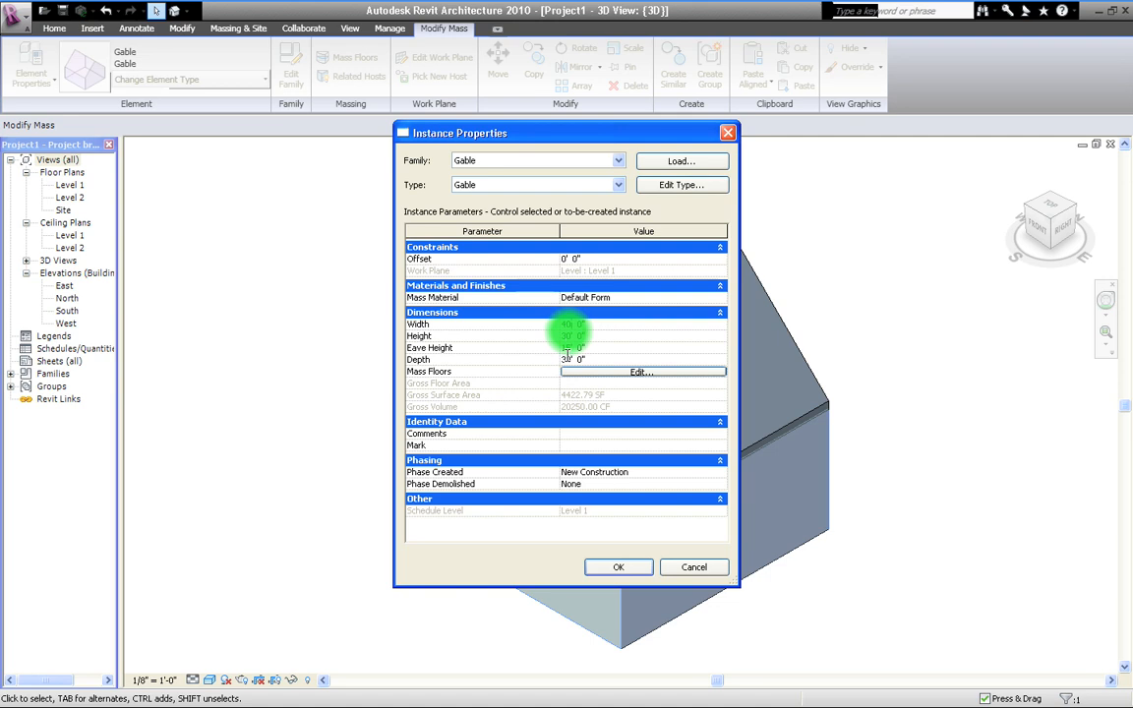
click(569, 358)
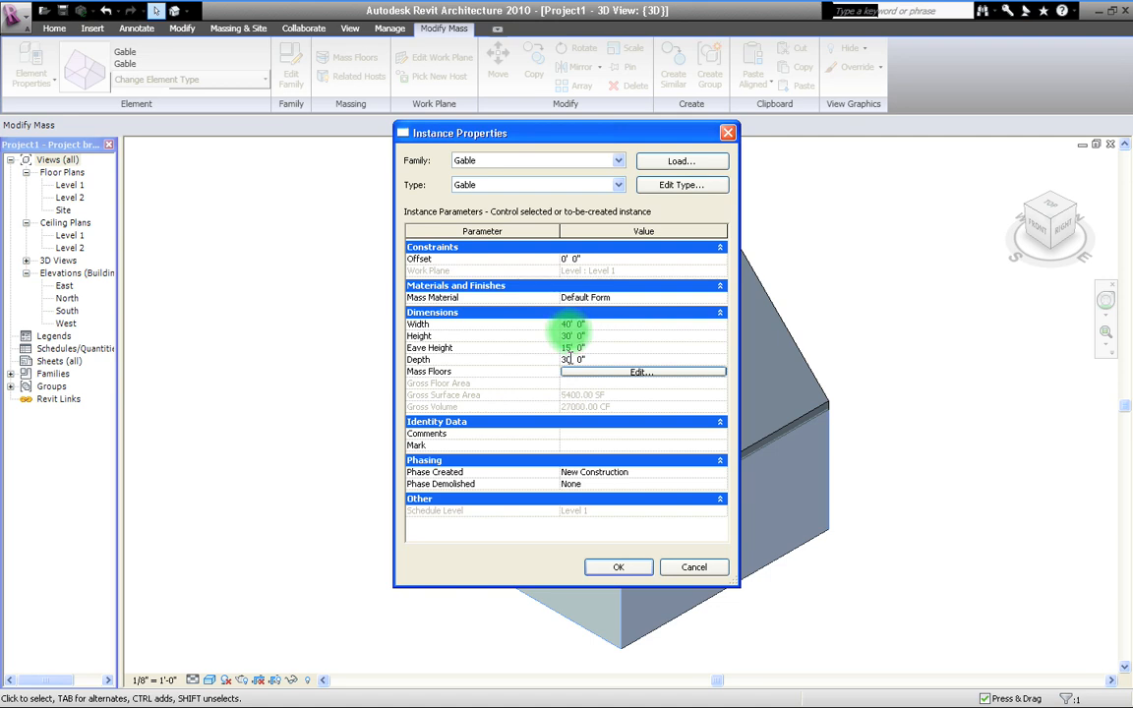
key(BackSpace)
key(BackSpace)
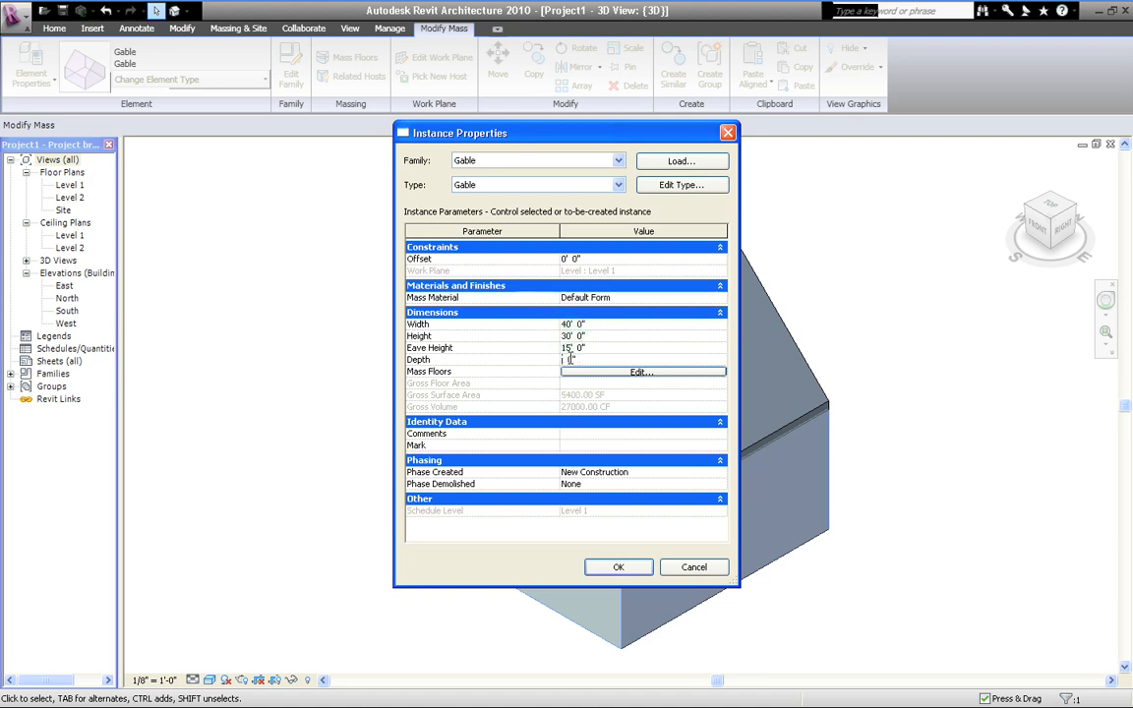
text(40' 0")
click(618, 568)
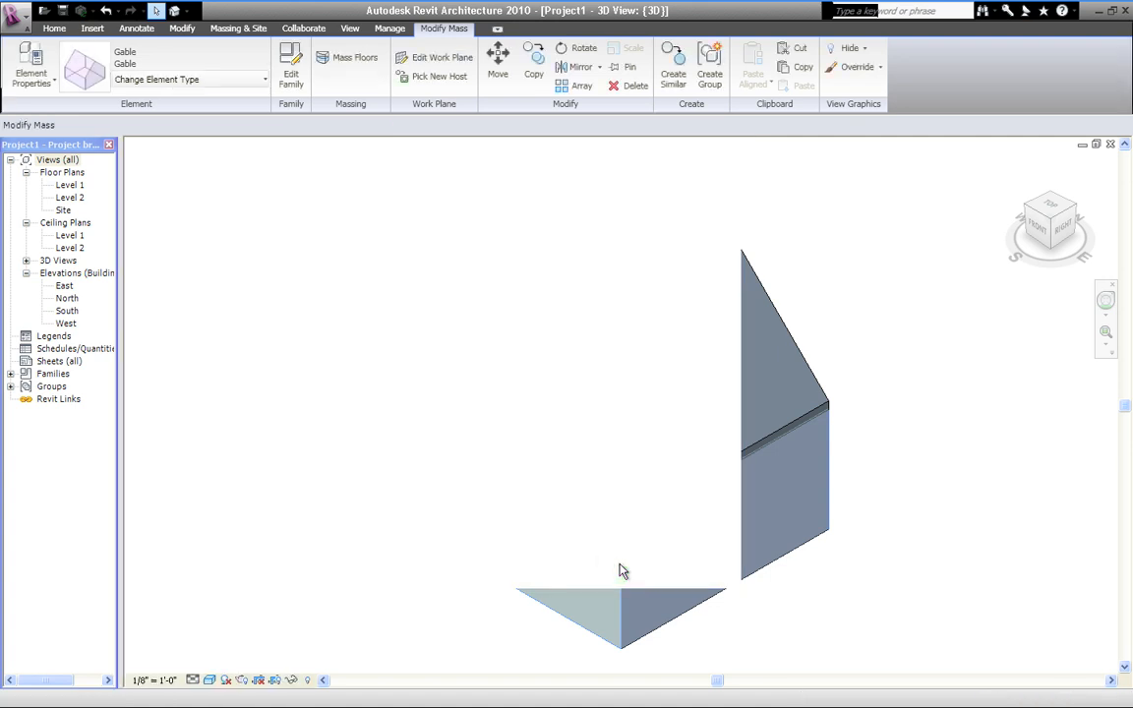
click(925, 297)
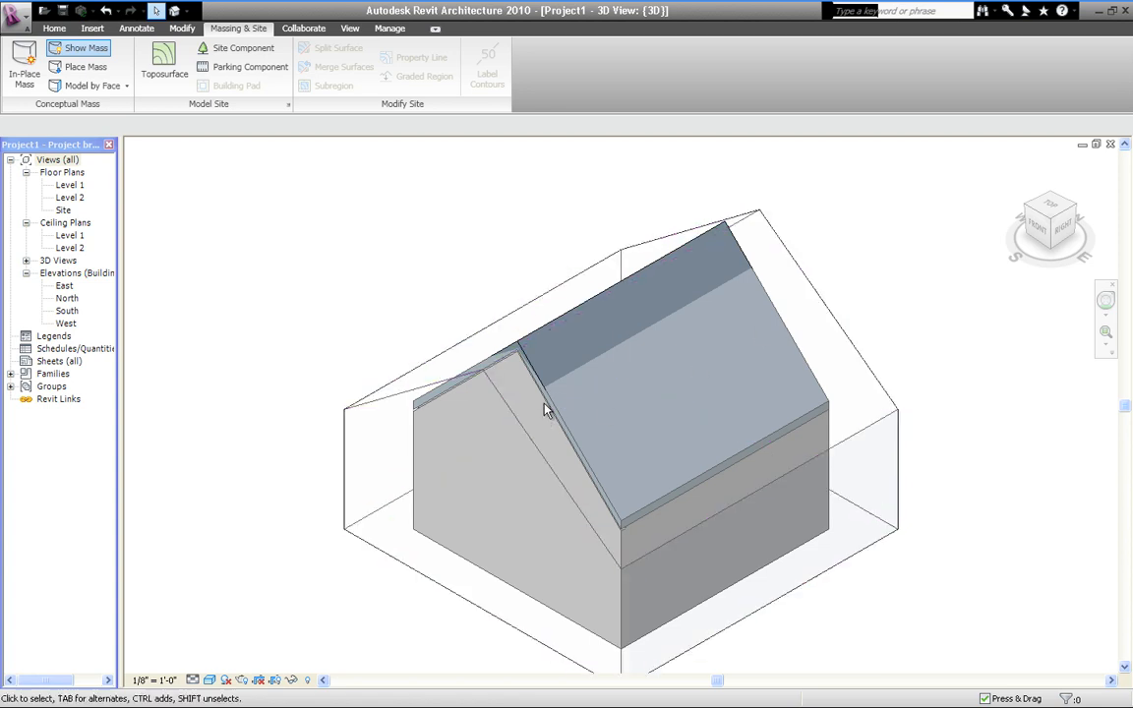
- Select the Generic - 9" roof and update it to the resized mass faces
key(Tab)
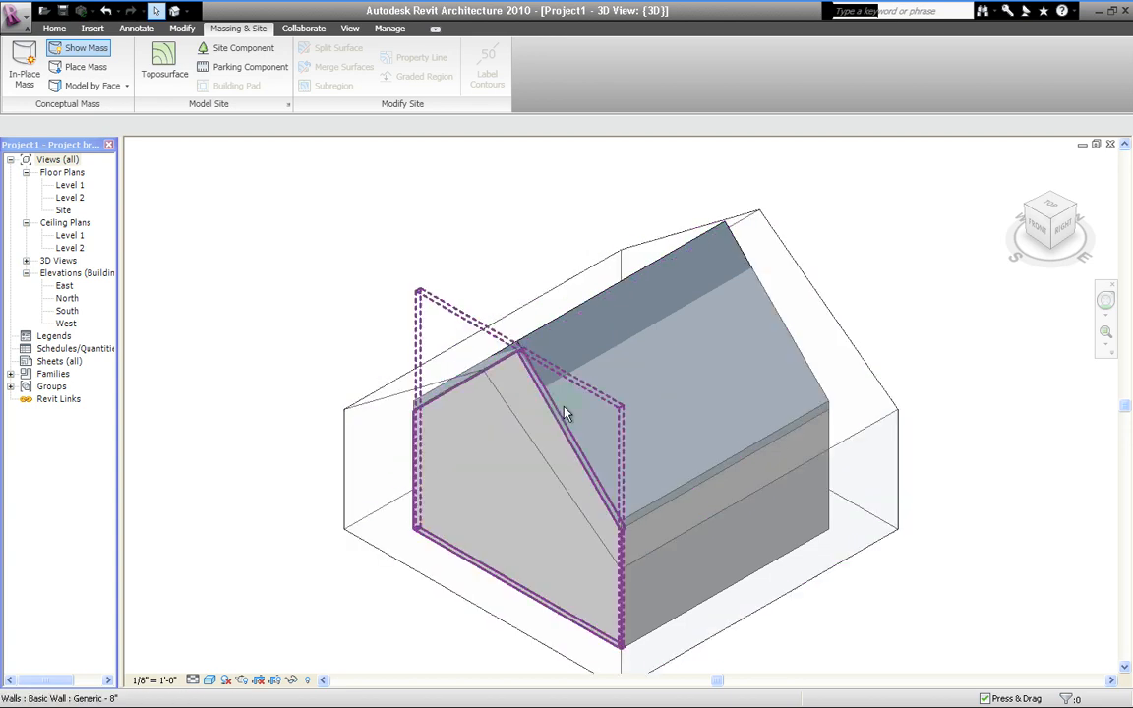
key(Tab)
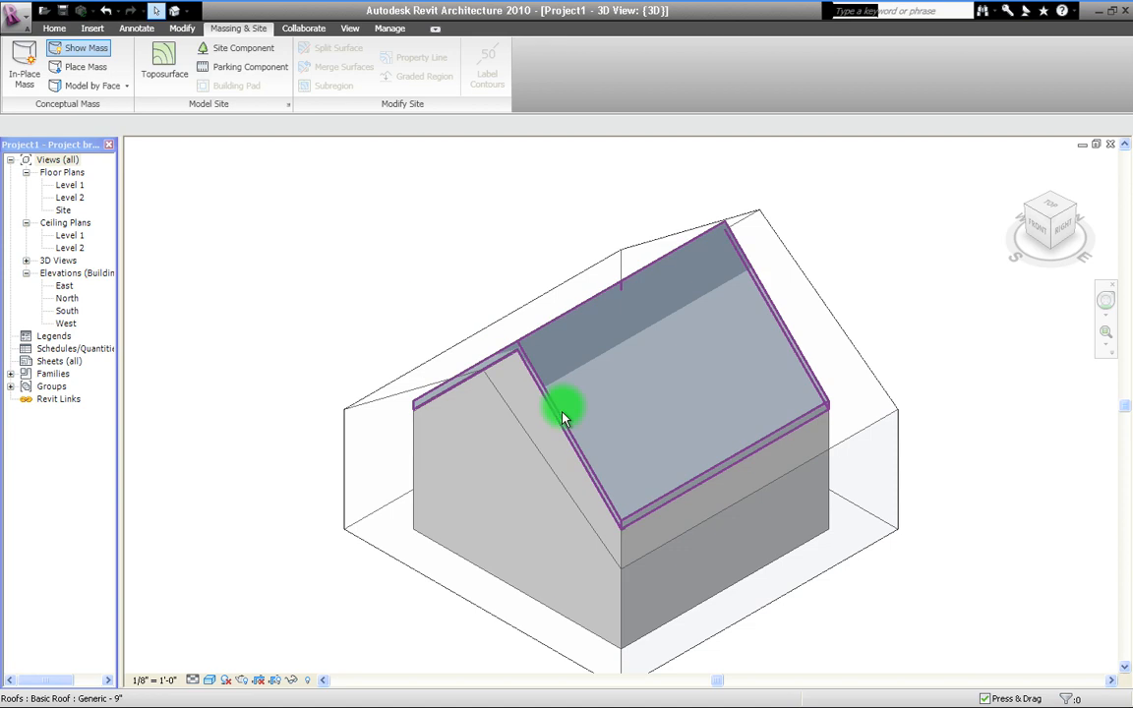
click(686, 493)
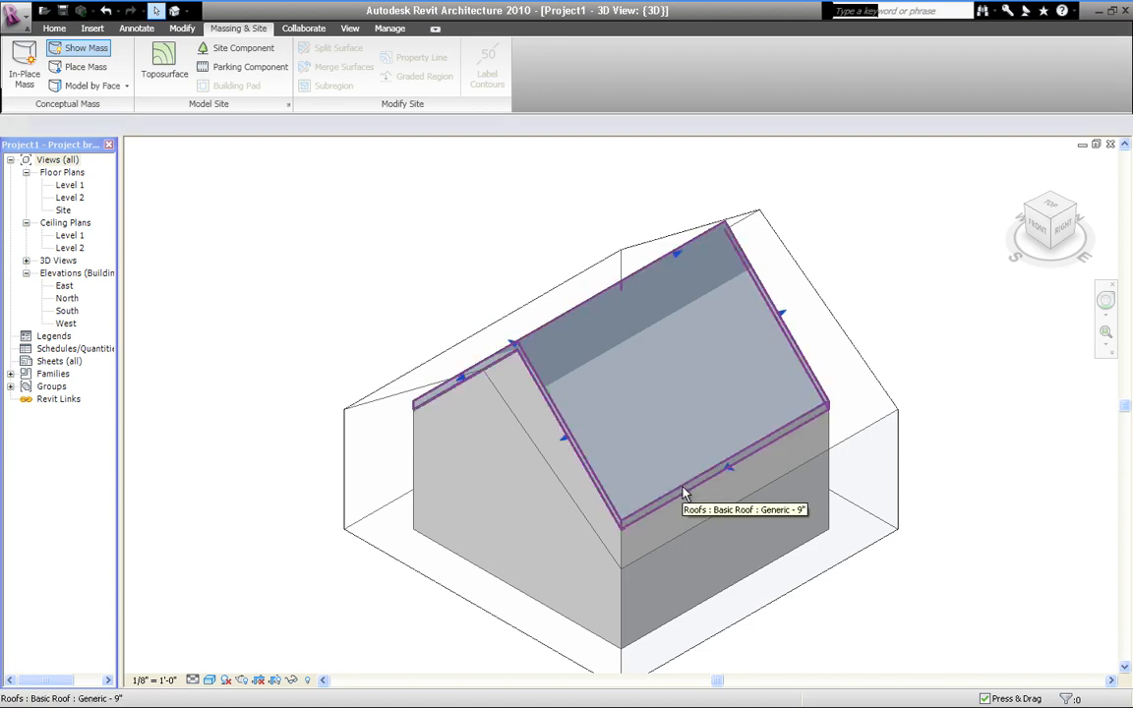
click(685, 494)
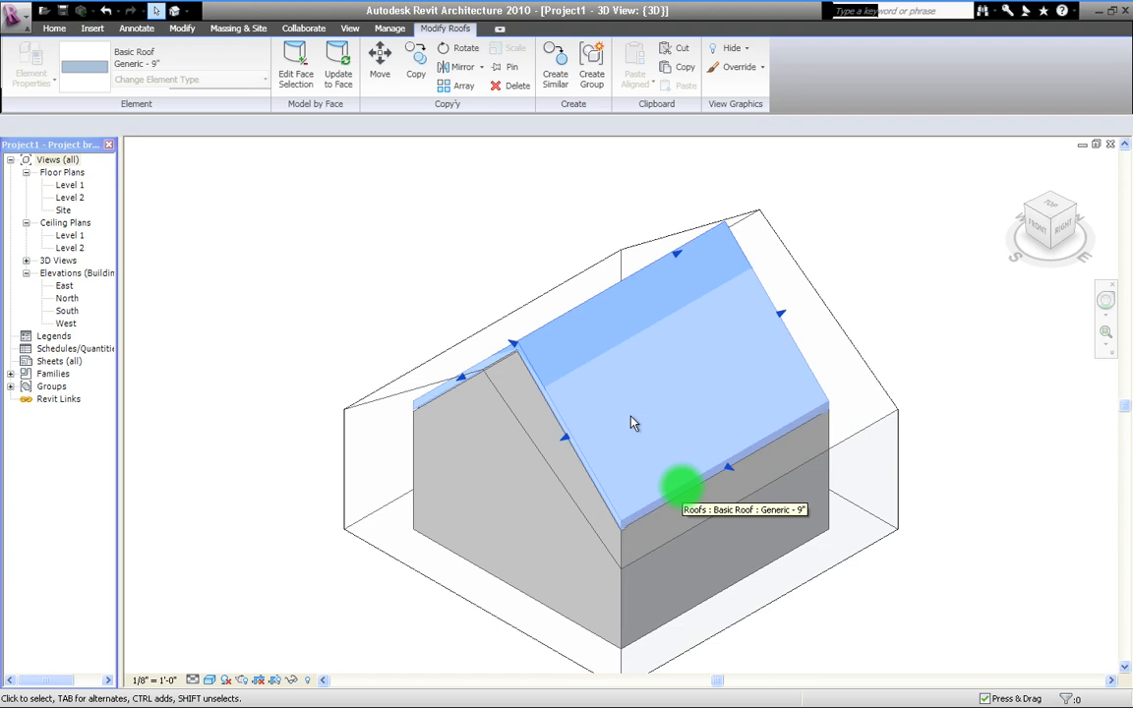
click(339, 76)
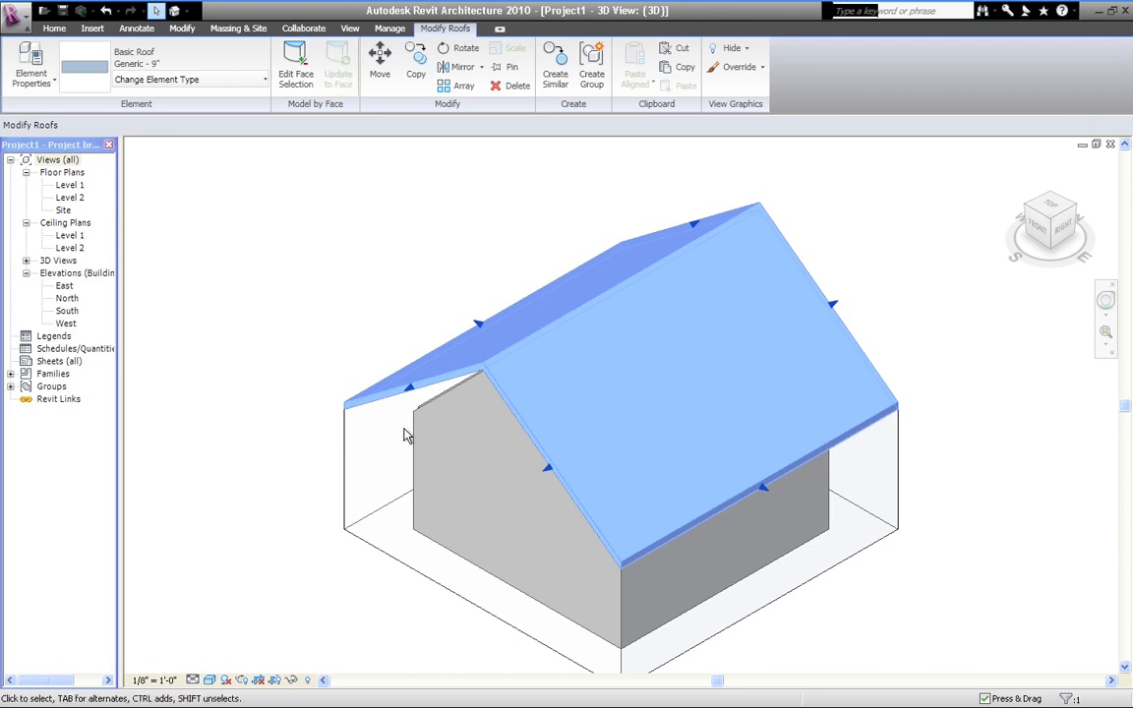
click(253, 280)
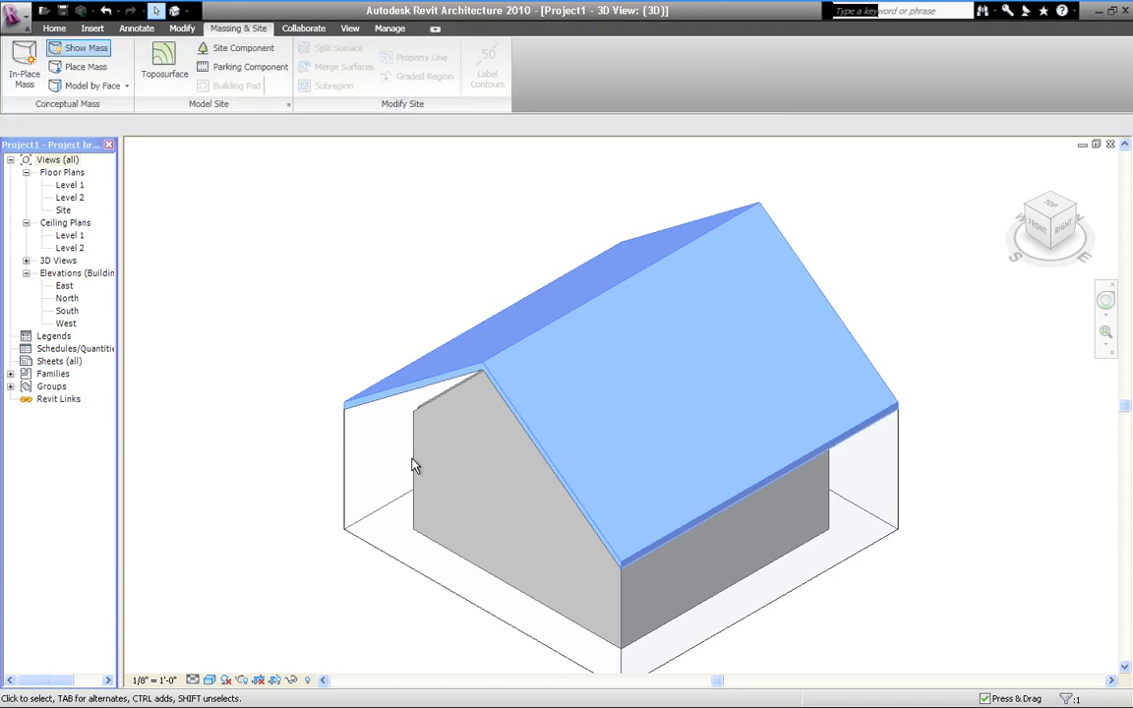
- Select the whole chain of Generic - 8" walls and update them to the resized mass faces
click(448, 552)
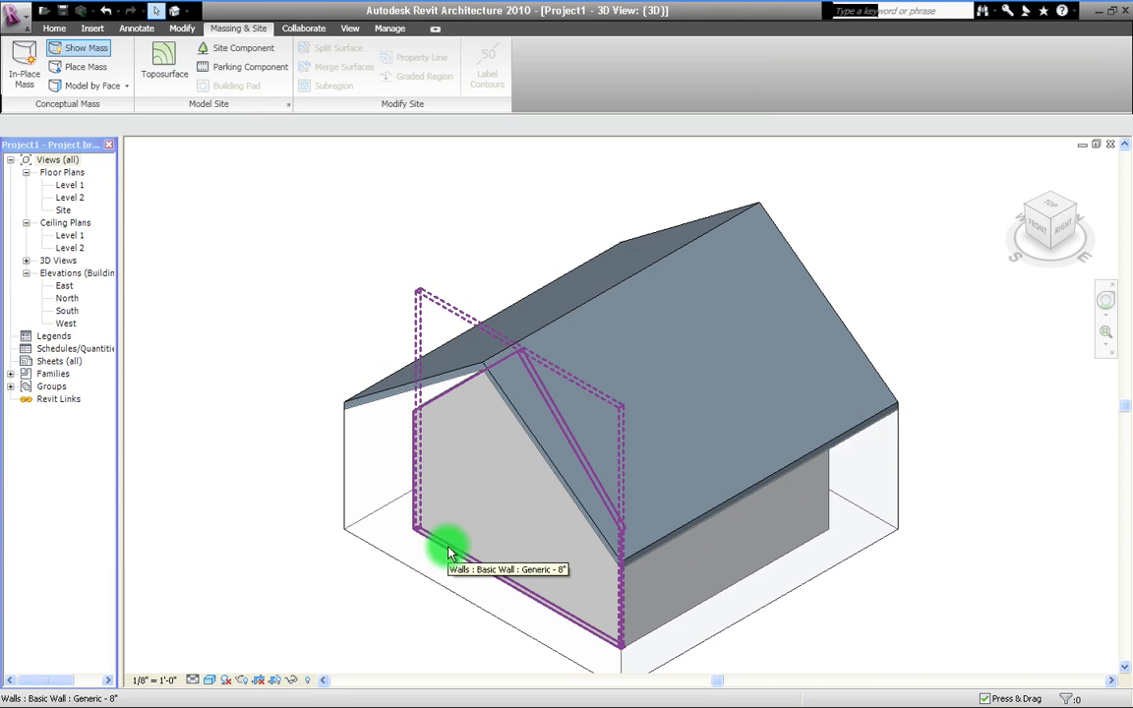
key(Tab)
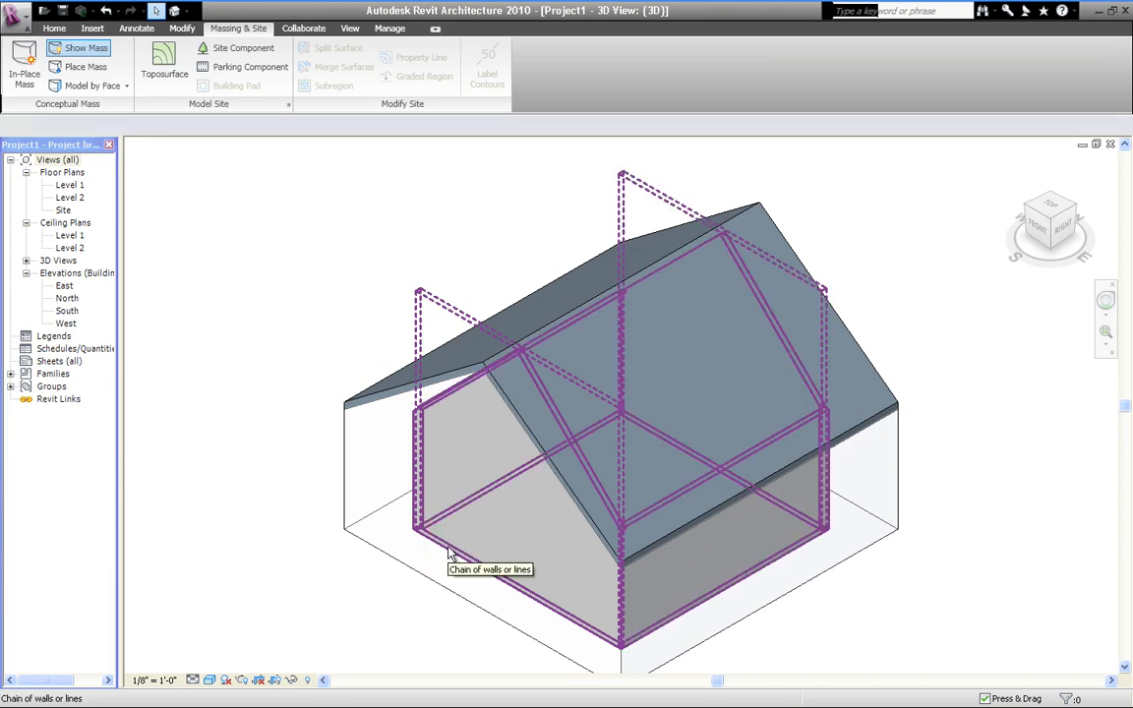
click(448, 552)
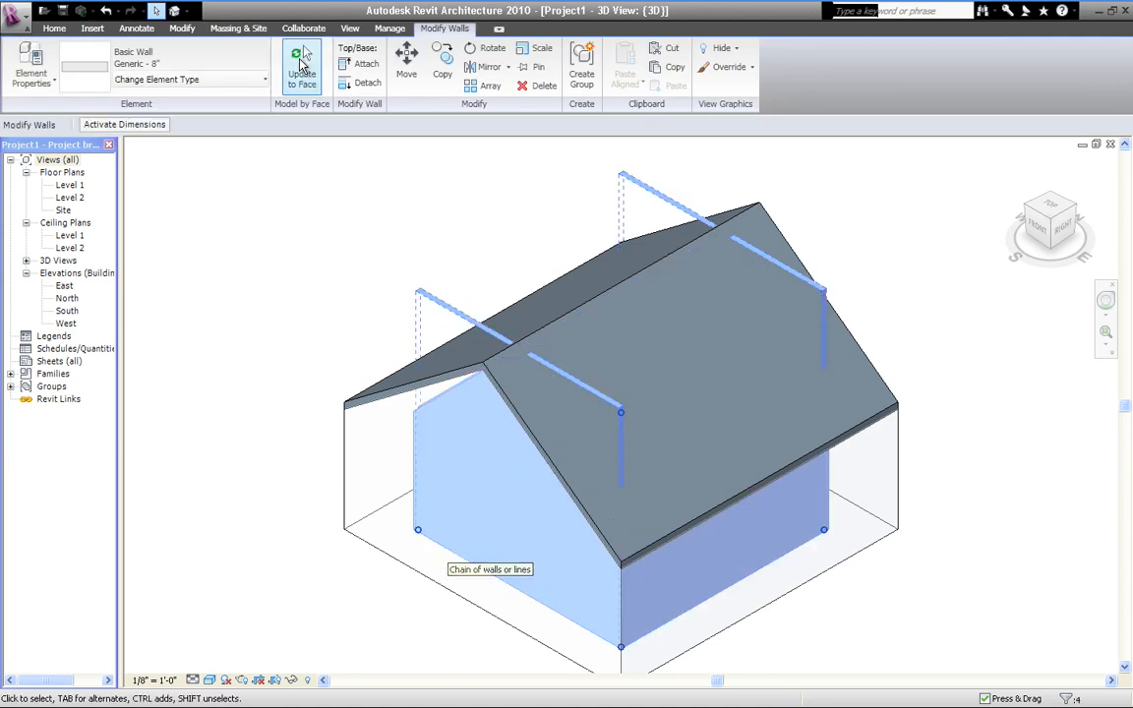
click(301, 67)
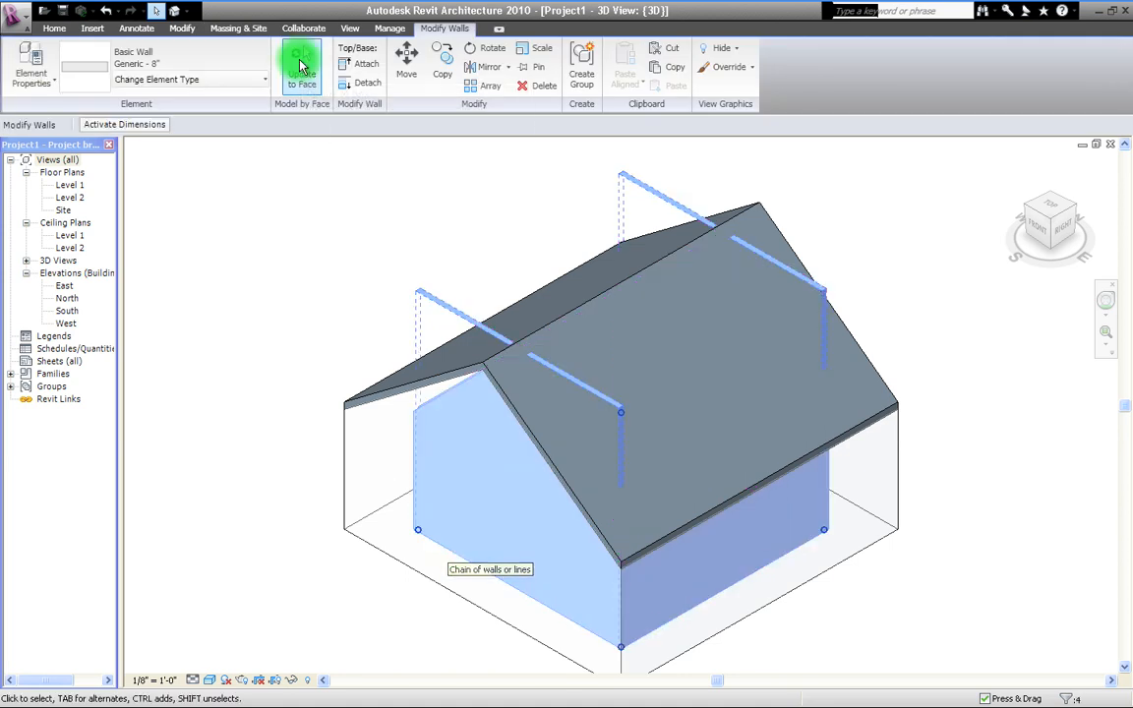
click(990, 223)
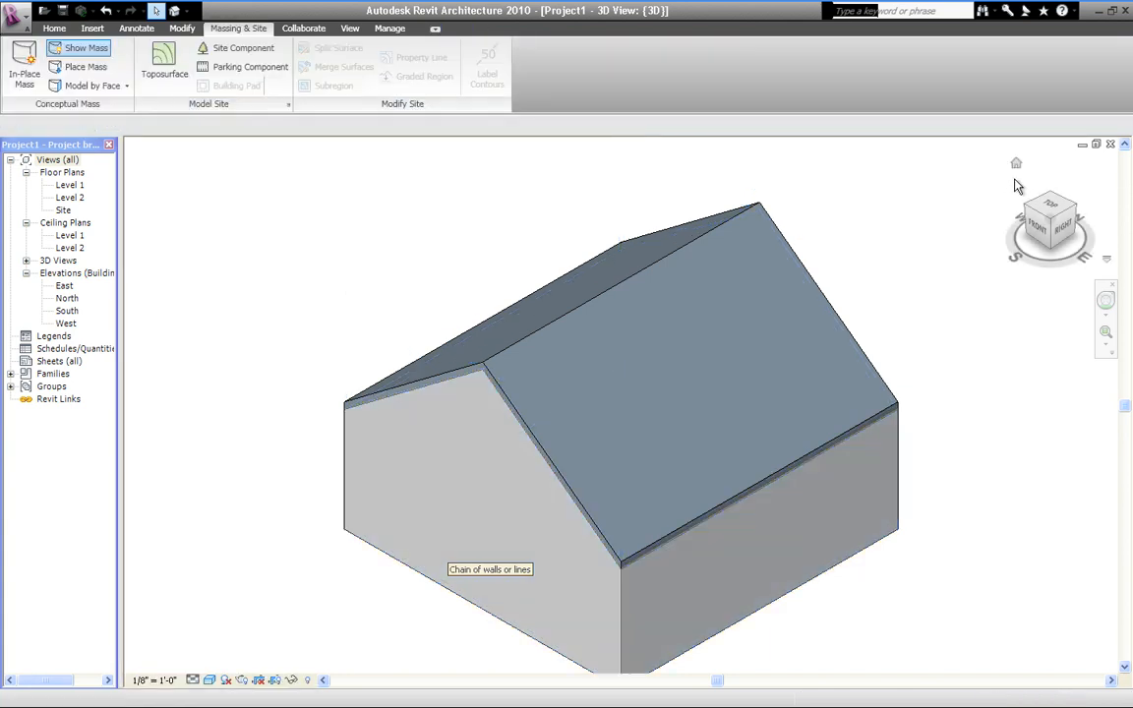
click(1017, 165)
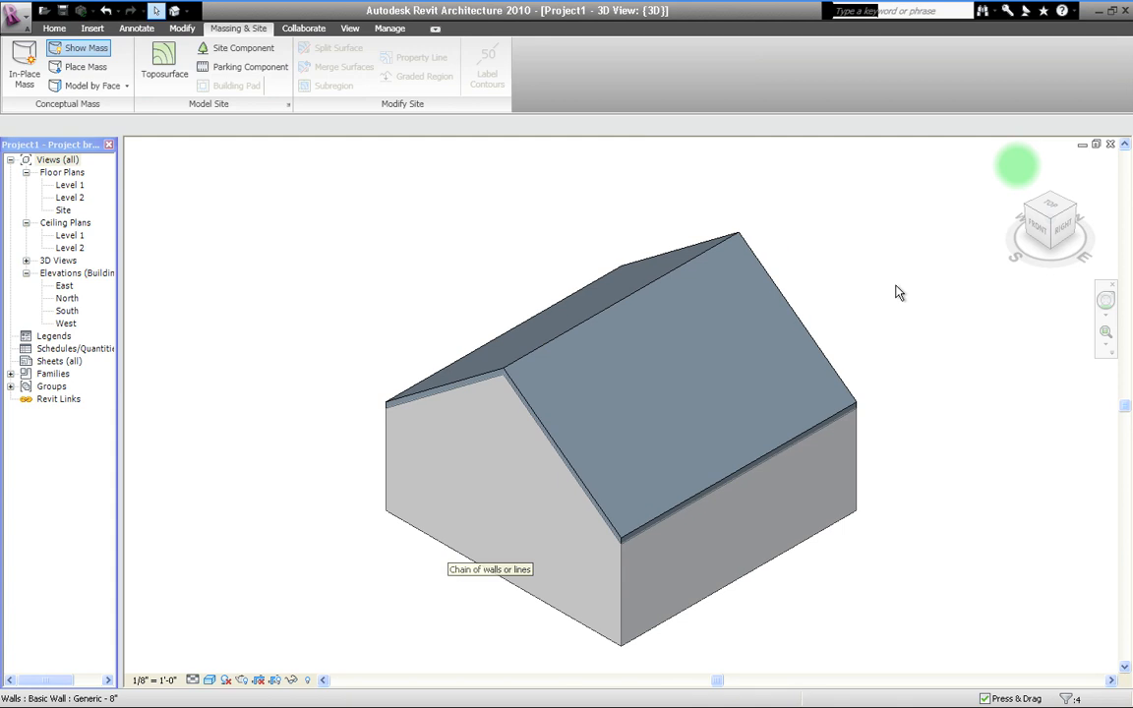